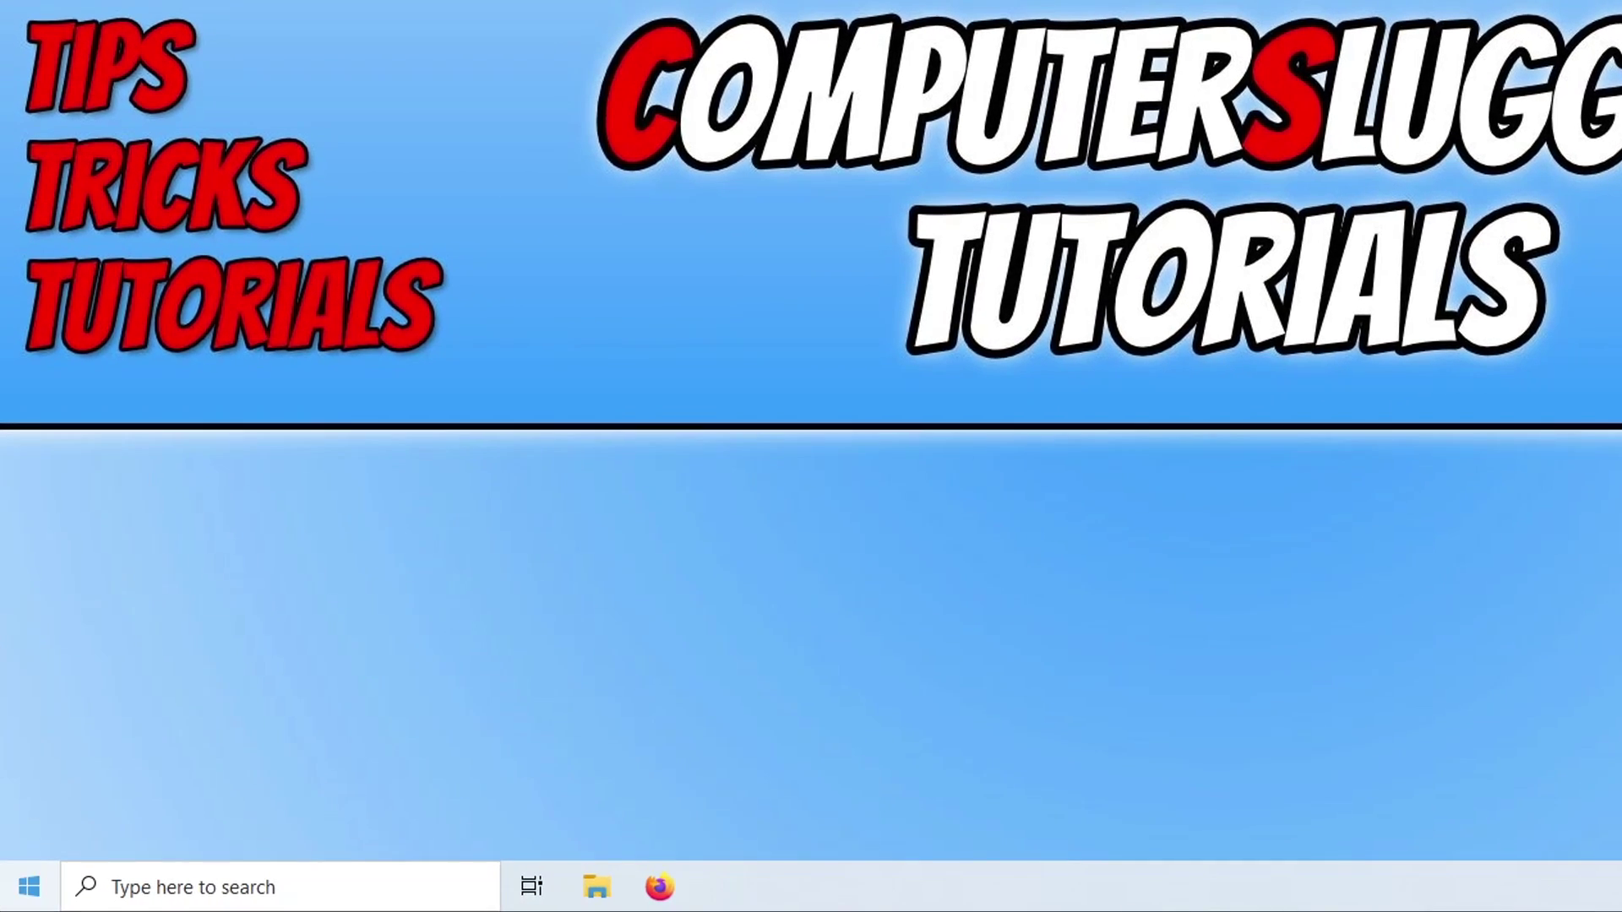
Open the Time & Language section of Windows Settings from the Start right-click menu.
right_click(29, 887)
left_click(76, 663)
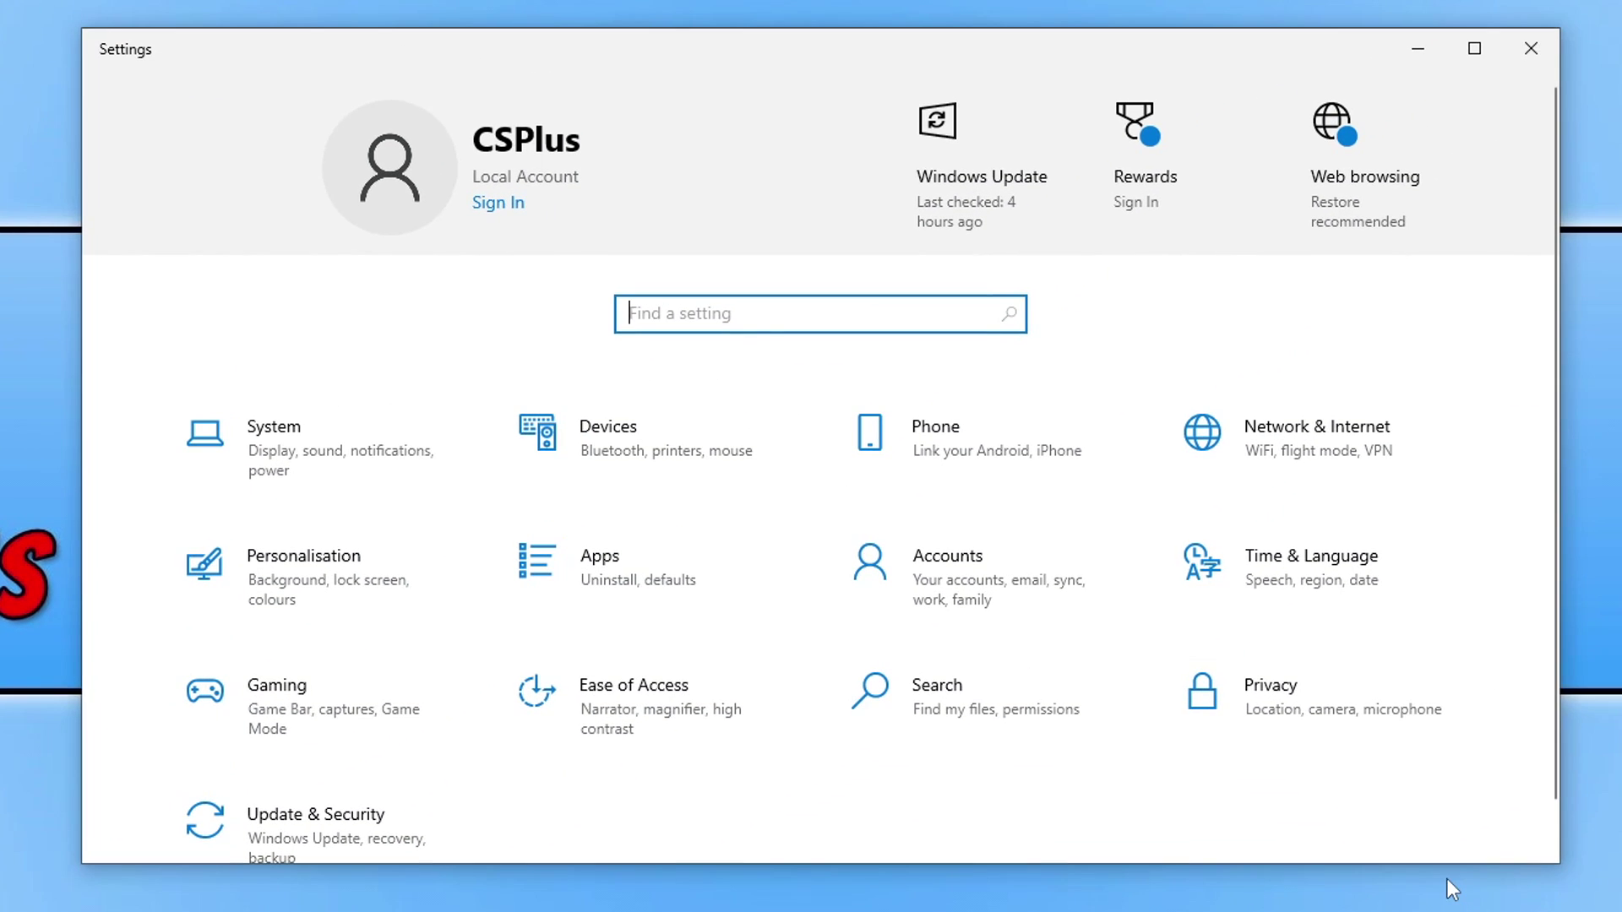
left_click(1338, 583)
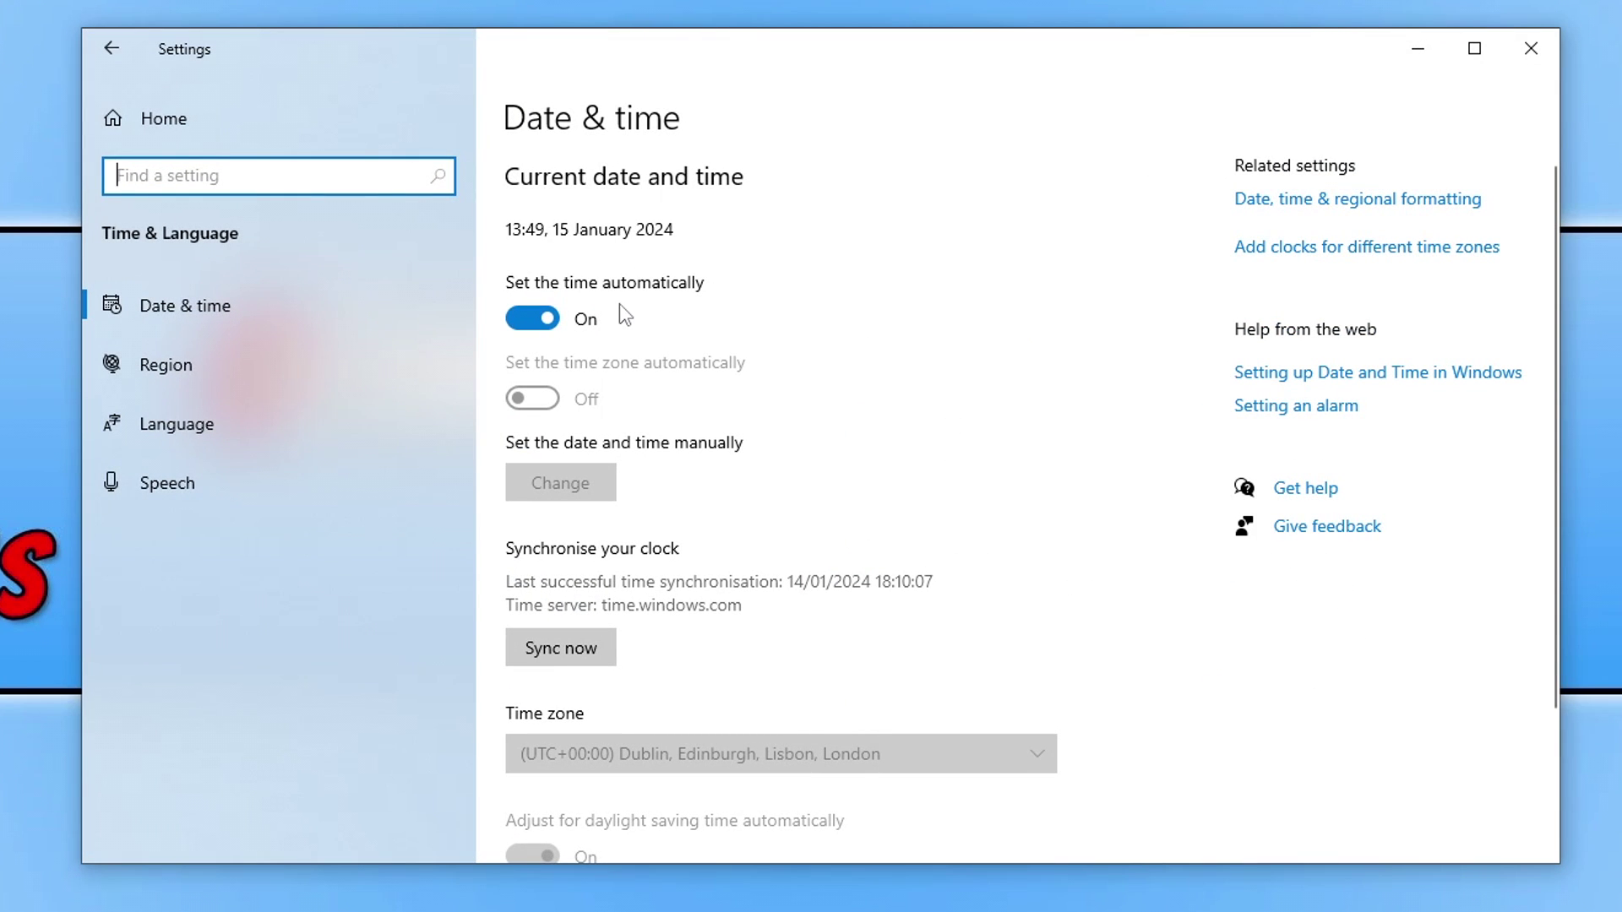
Turn 'Set the time automatically' off and back on, then go to the Region page.
left_click(599, 322)
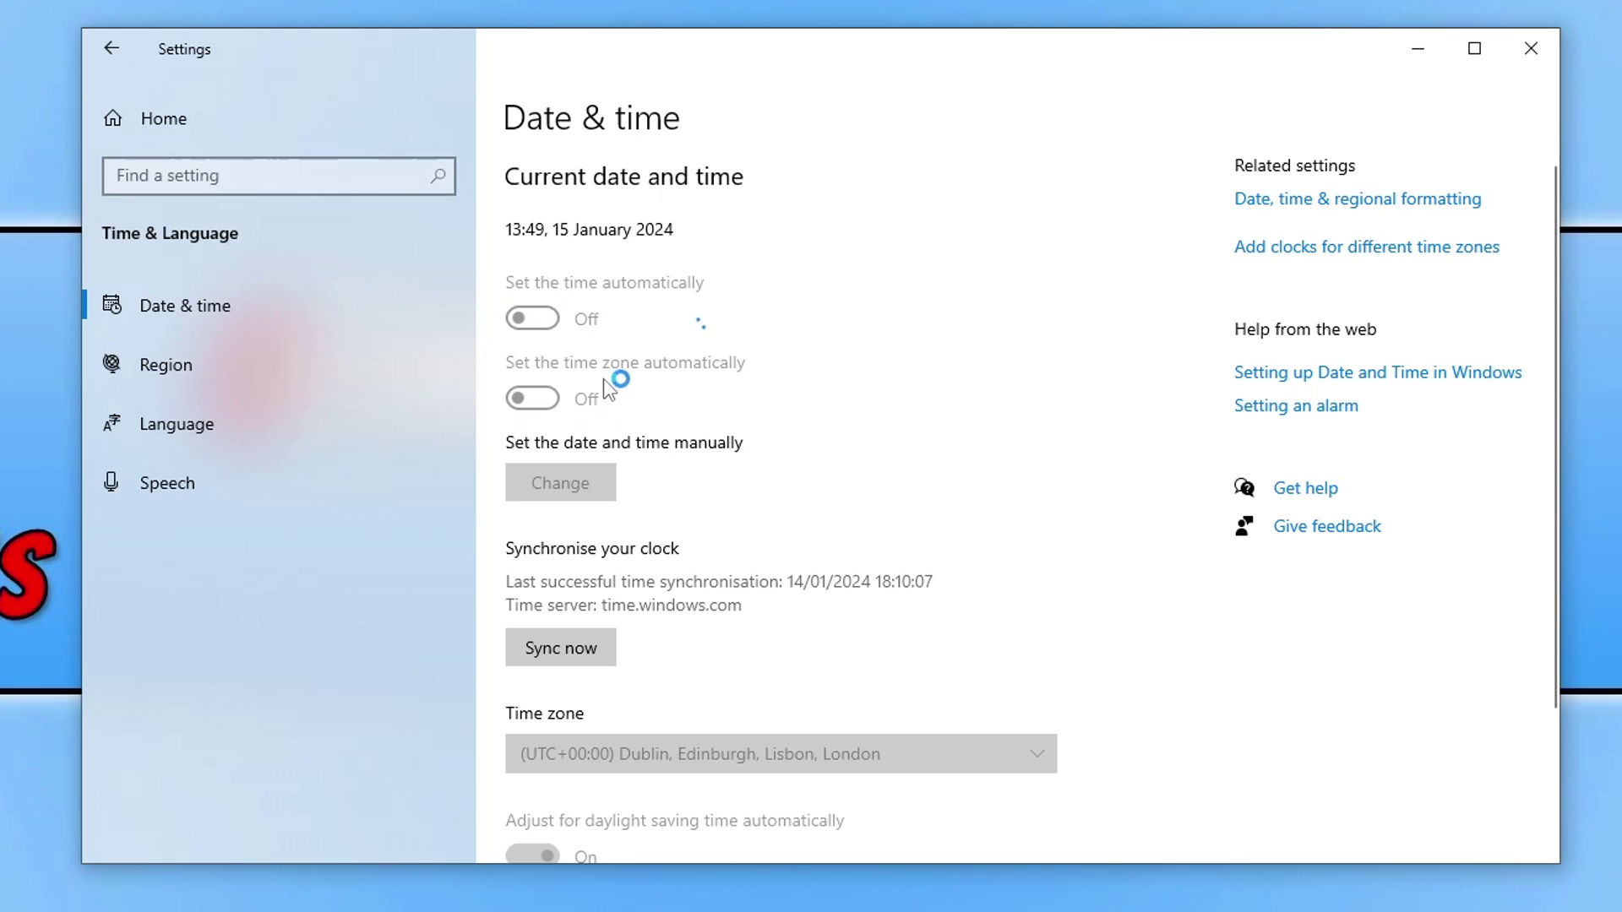
left_click(689, 321)
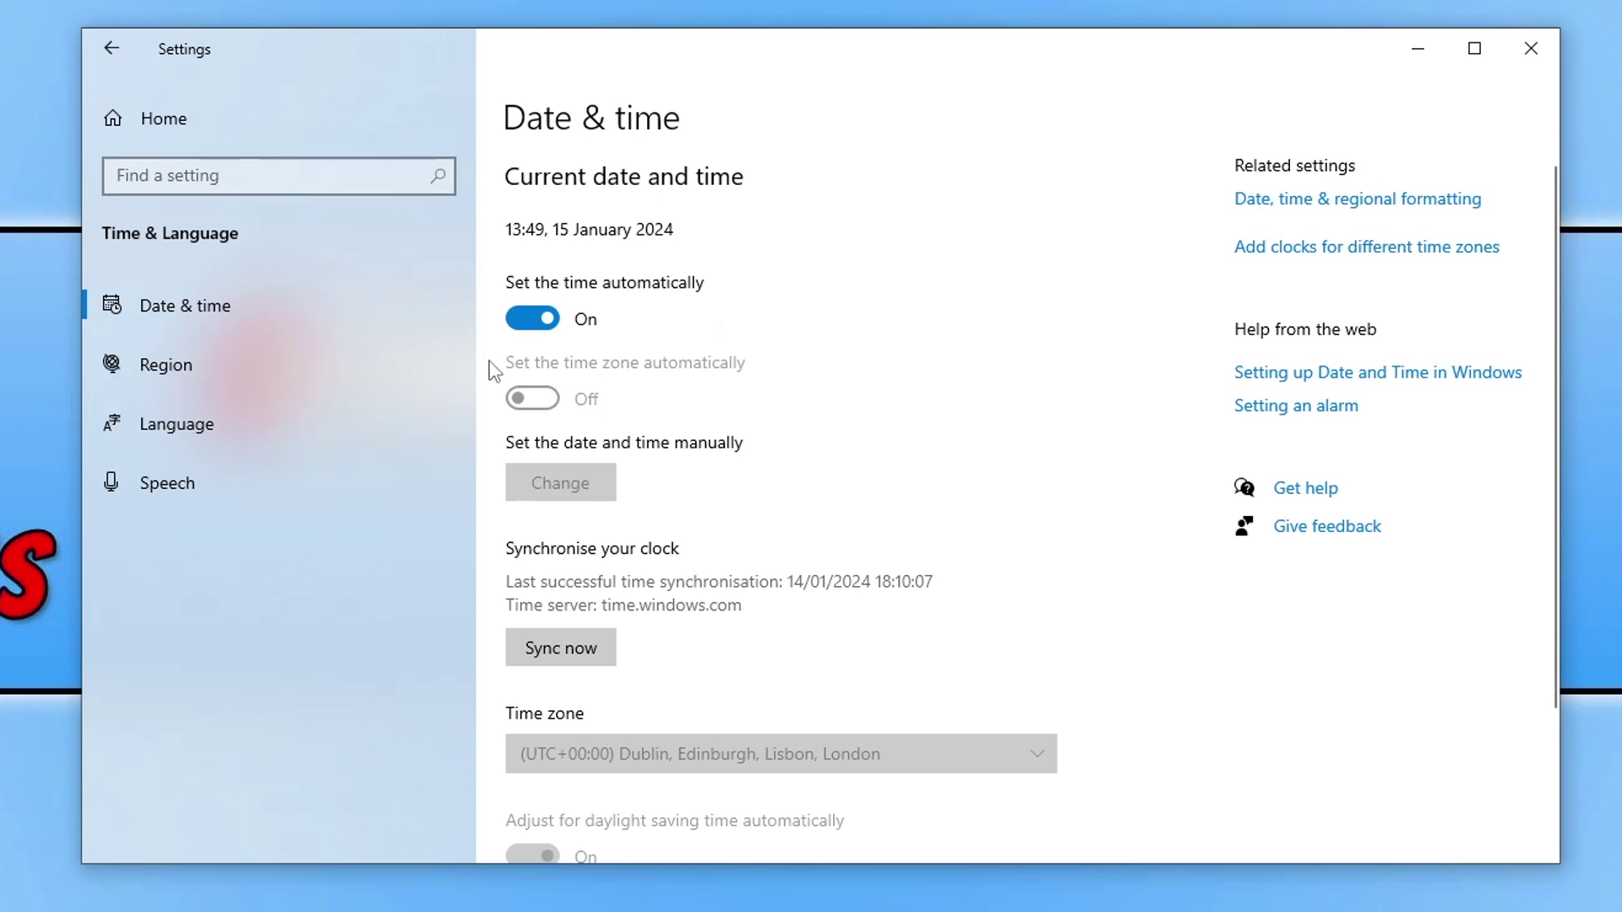
left_click(153, 363)
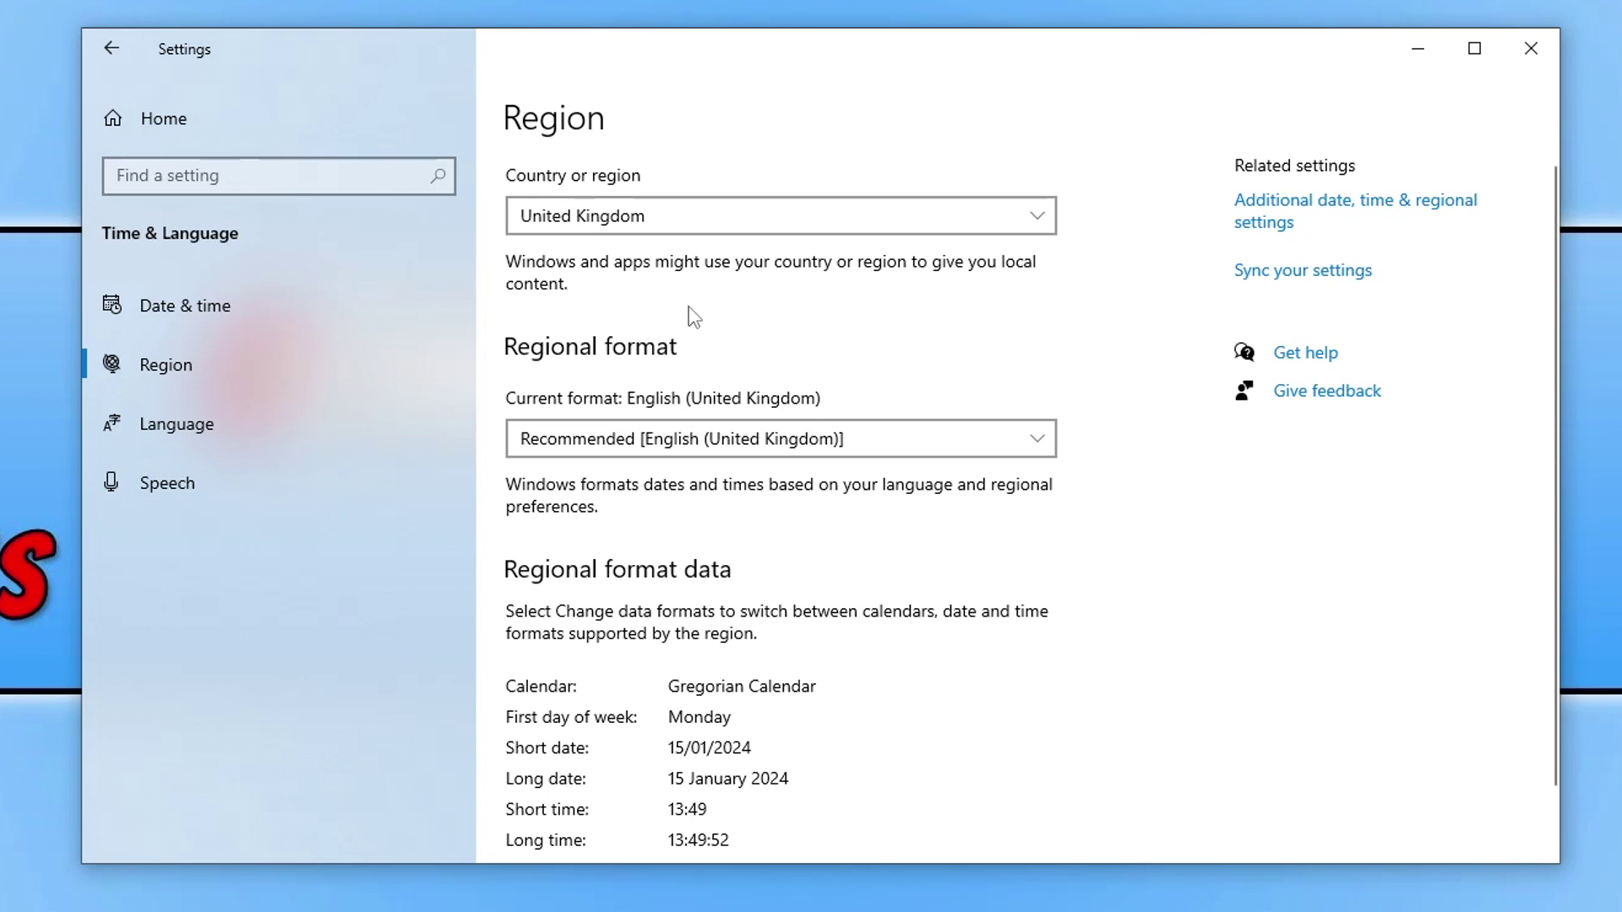
left_click(756, 438)
left_click(698, 164)
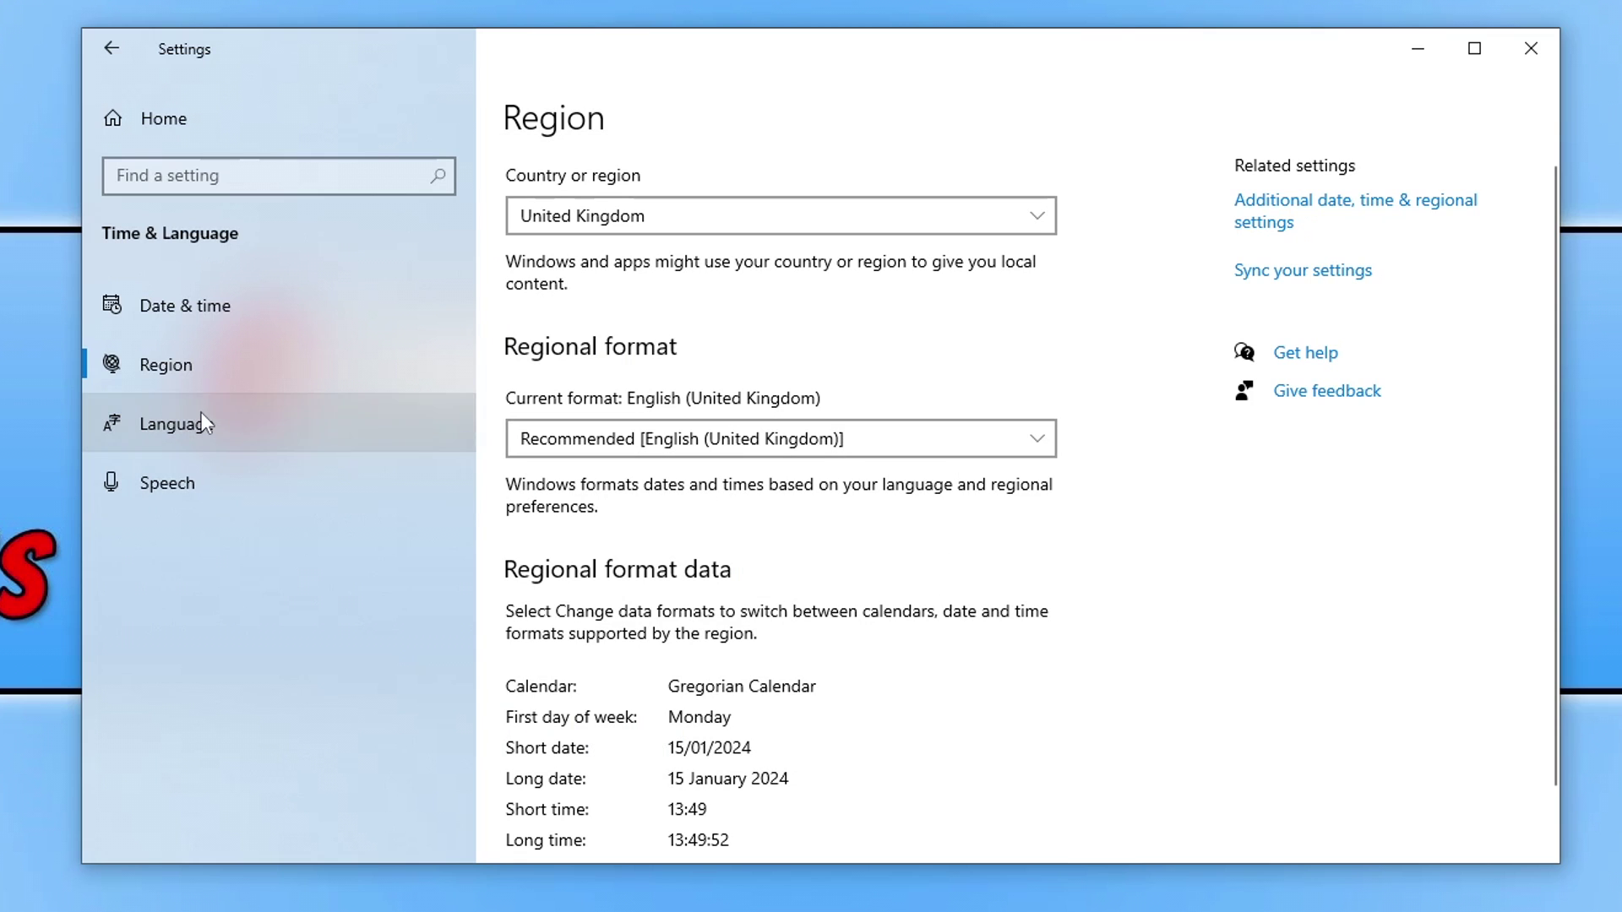
Open the Language page and check the Windows display language list, leaving it unchanged.
left_click(223, 428)
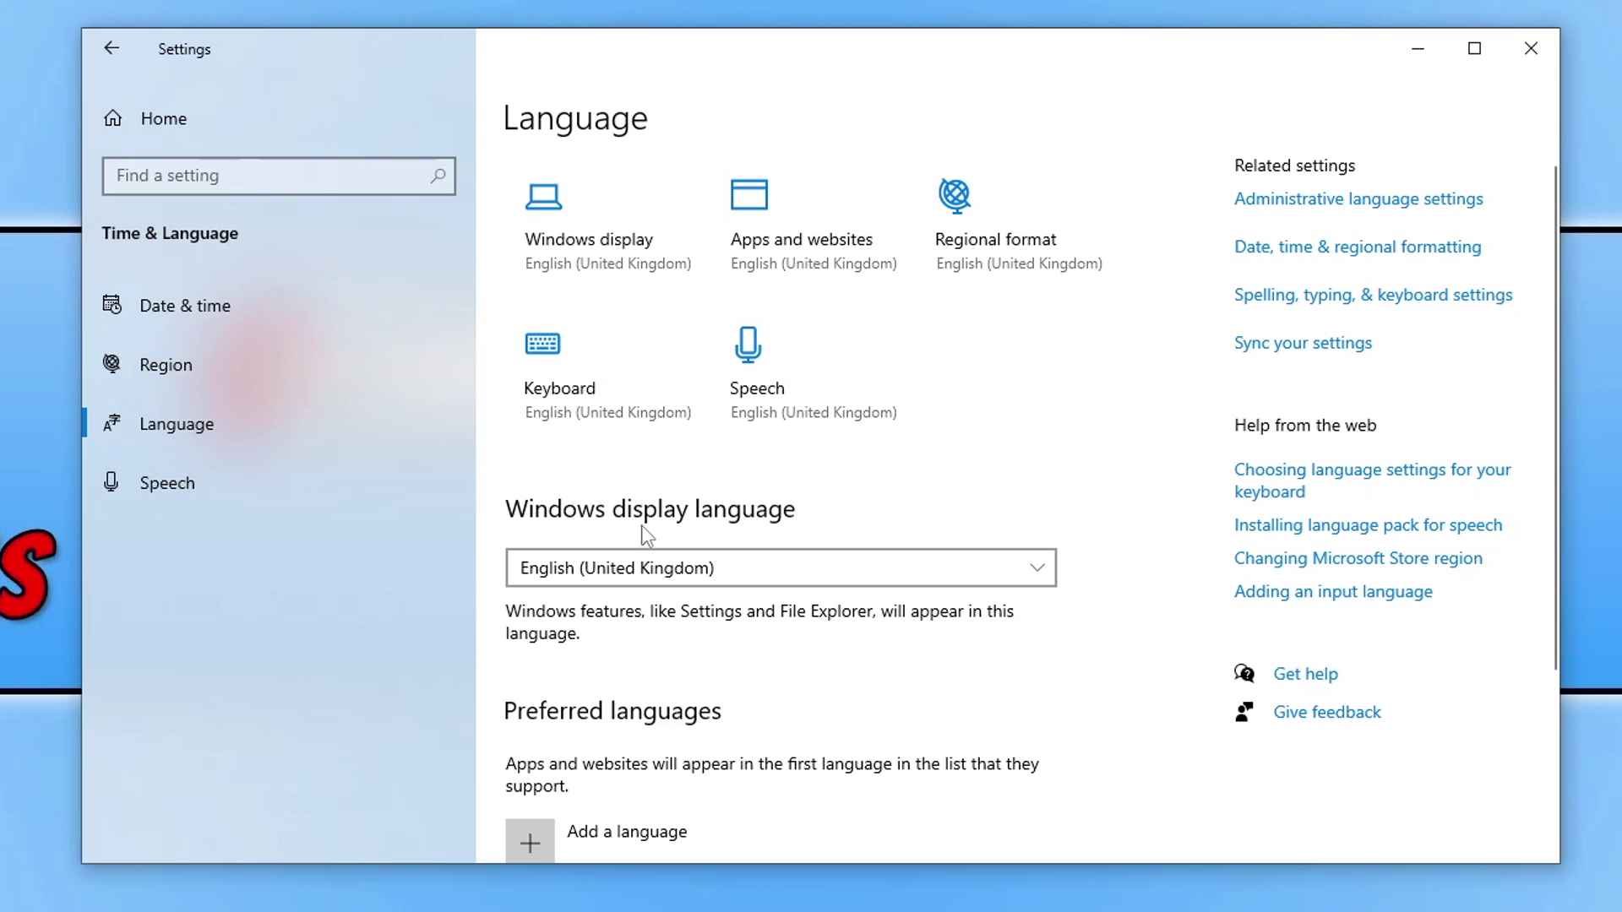
scroll(832, 524, "down", 3)
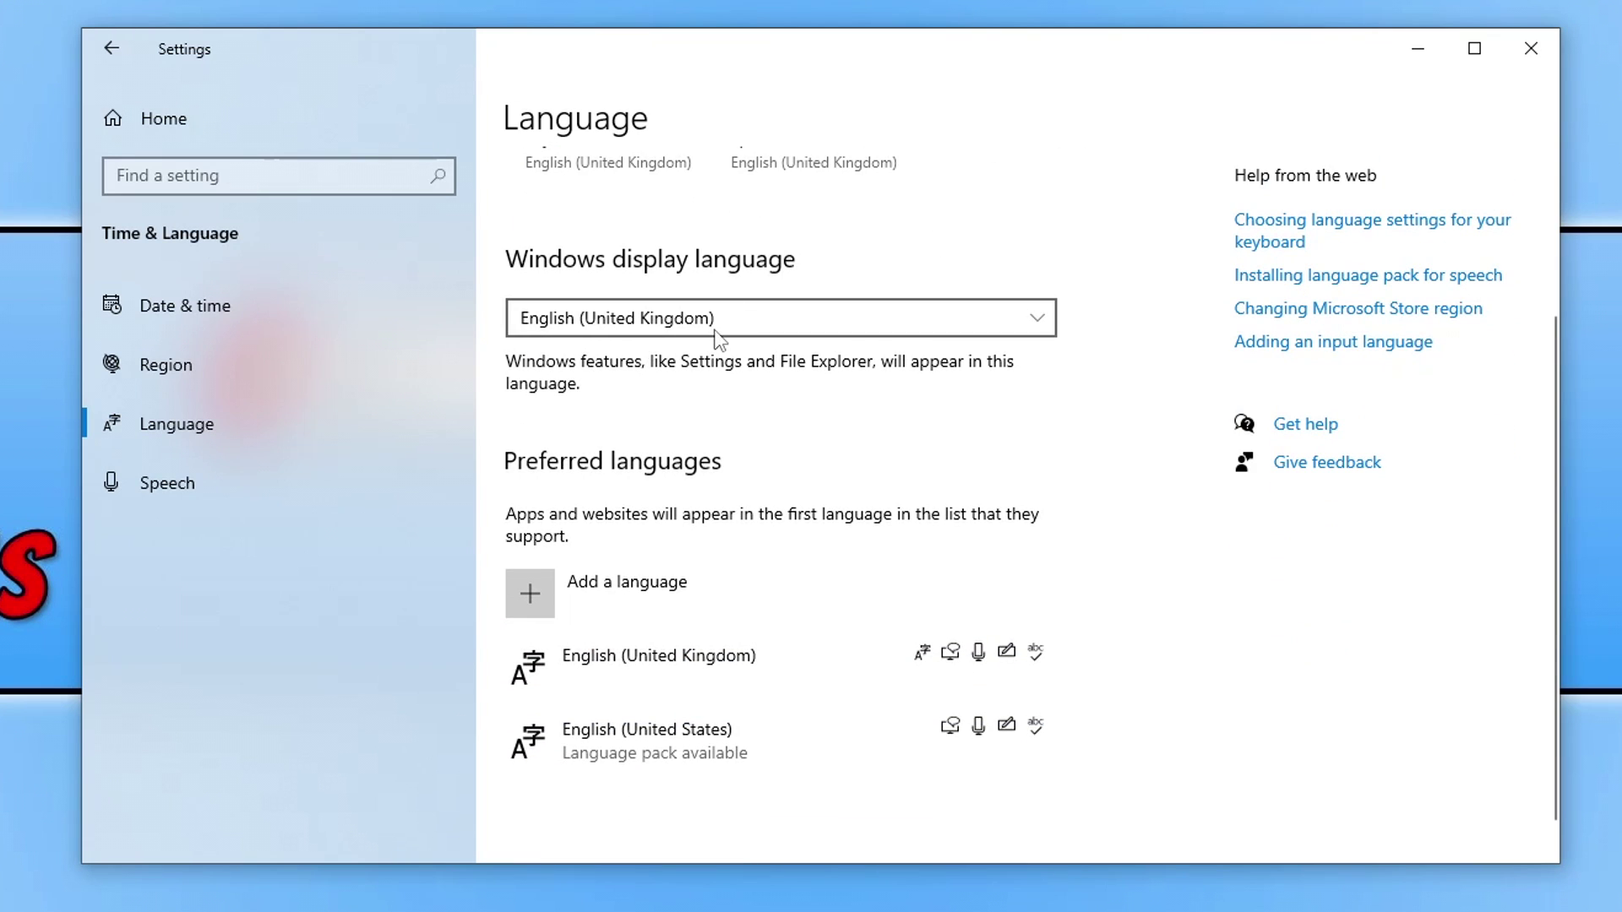
left_click(718, 332)
left_click(673, 327)
Expand the English (United Kingdom) and English (United States) preferred language entries.
scroll(784, 404, "down", 1)
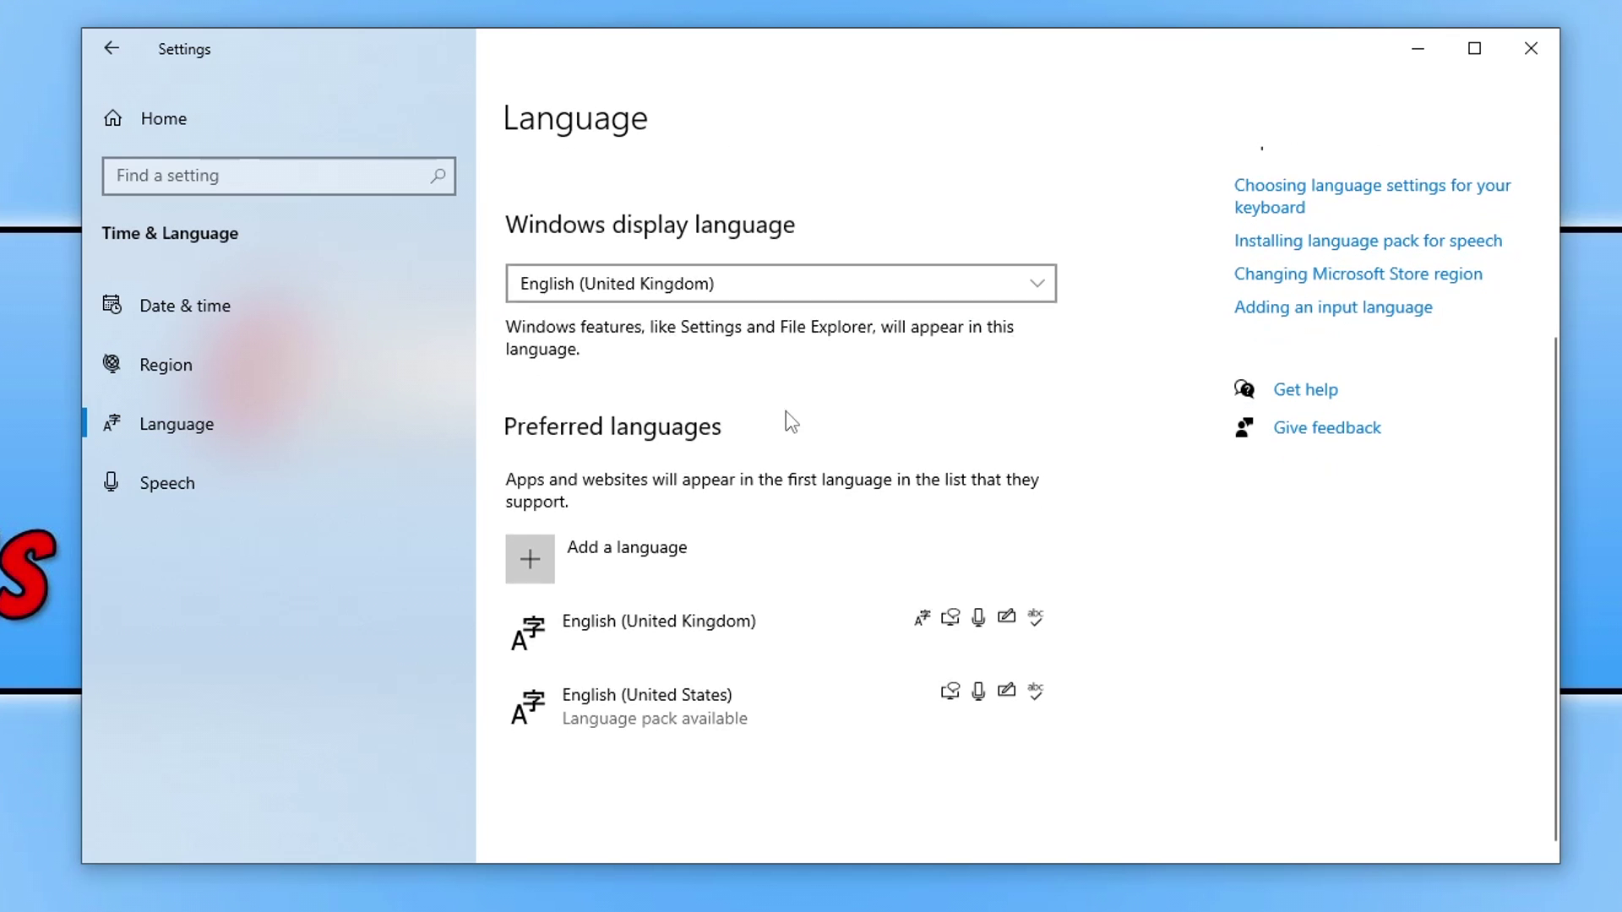
left_click(745, 639)
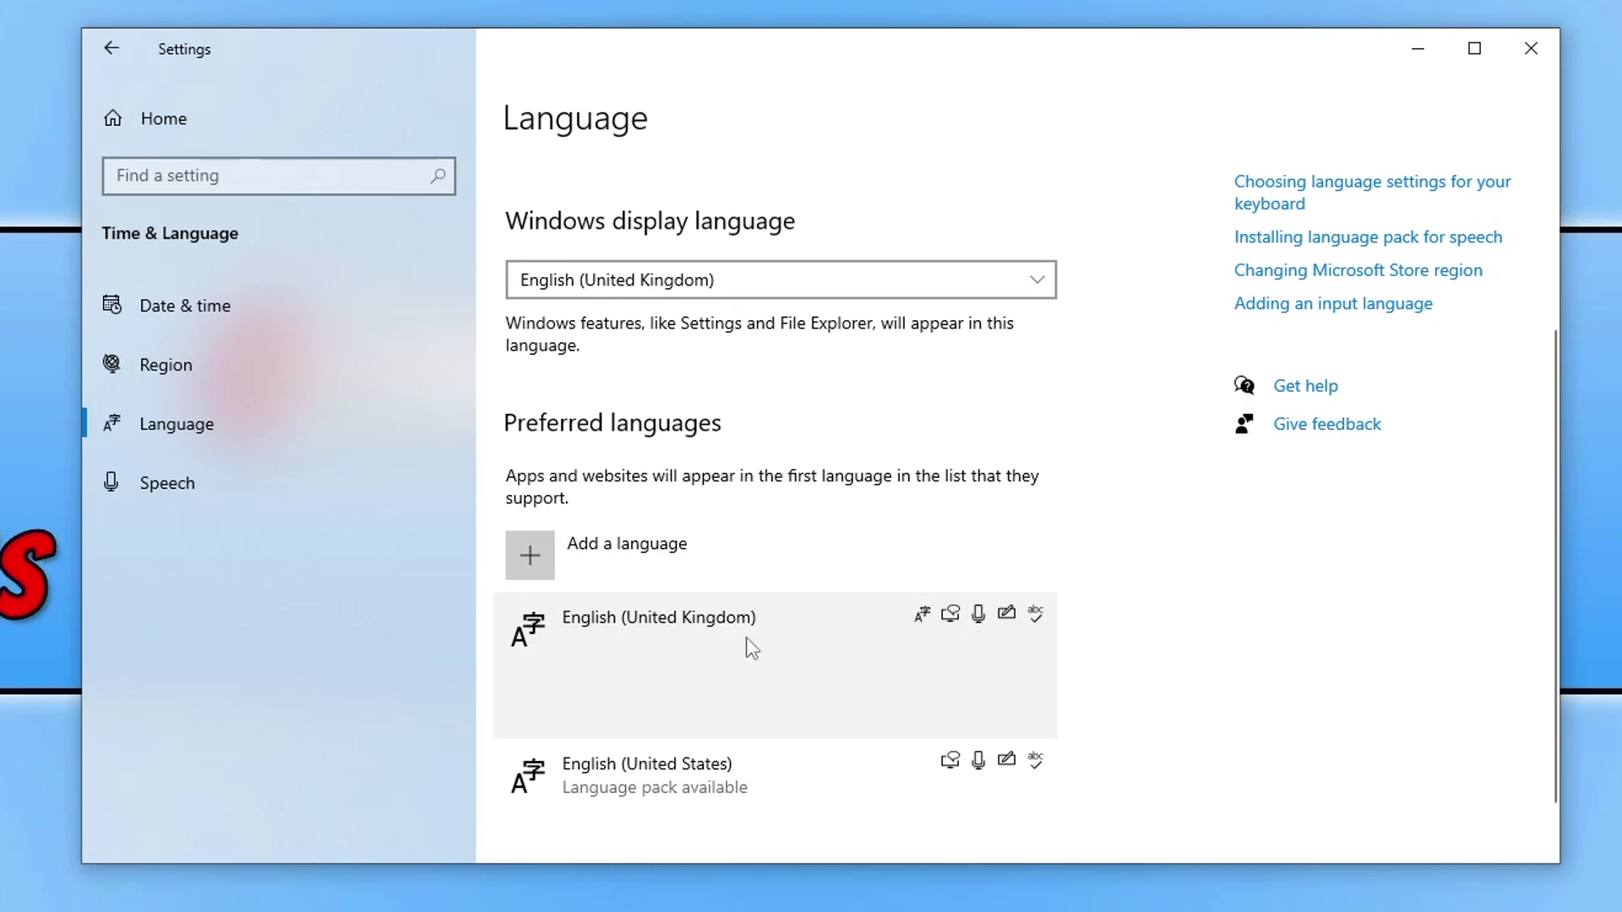
left_click(817, 785)
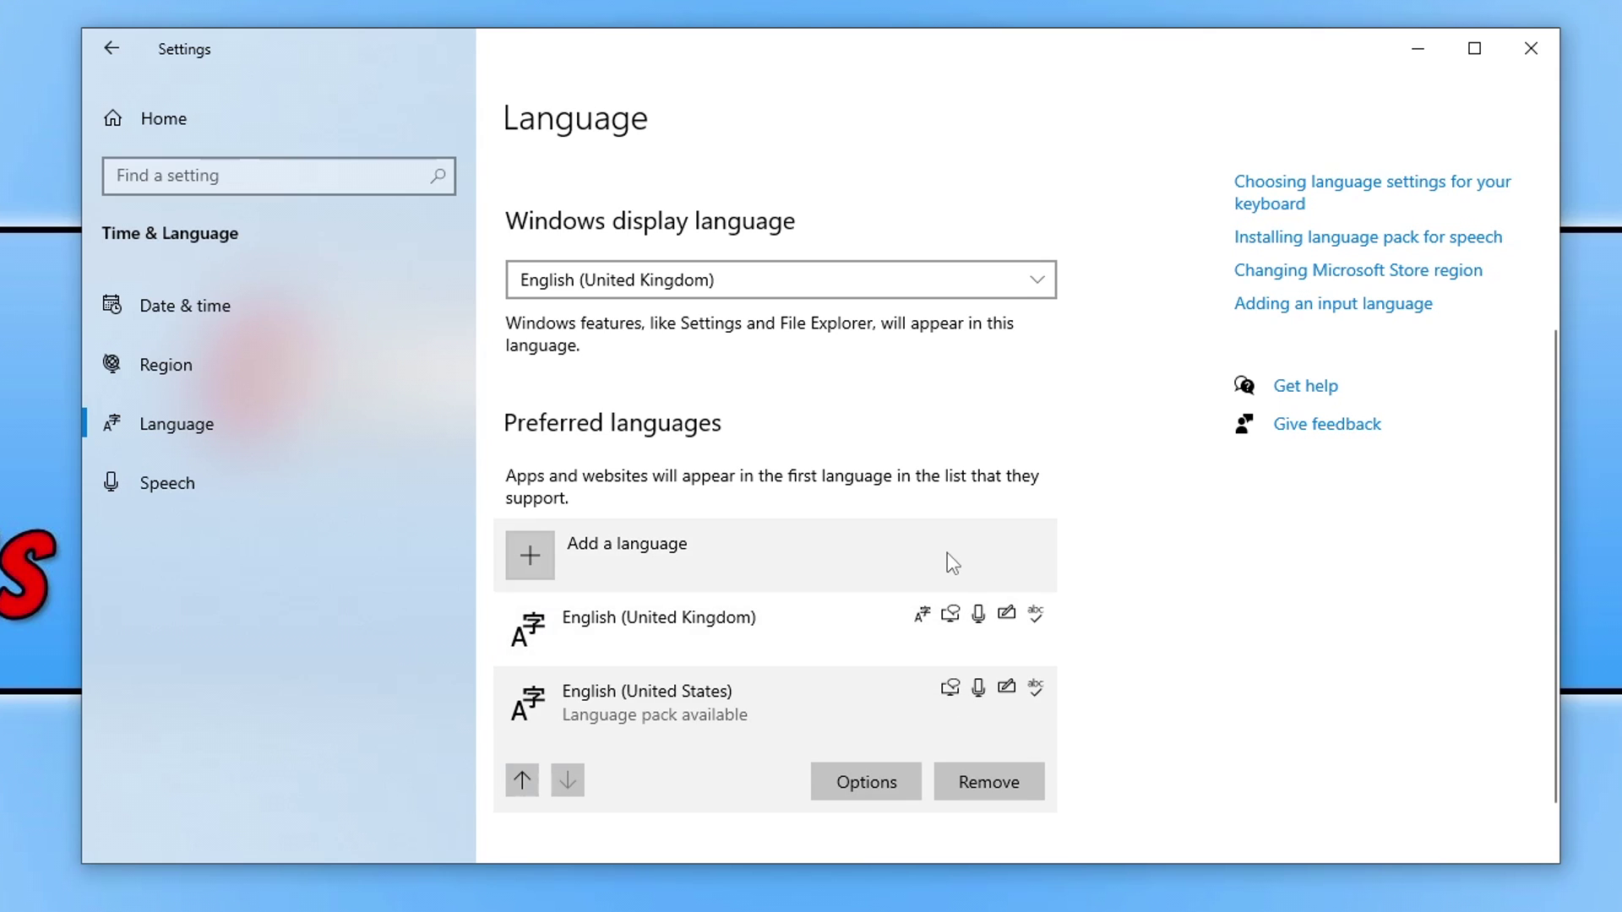
left_click(890, 593)
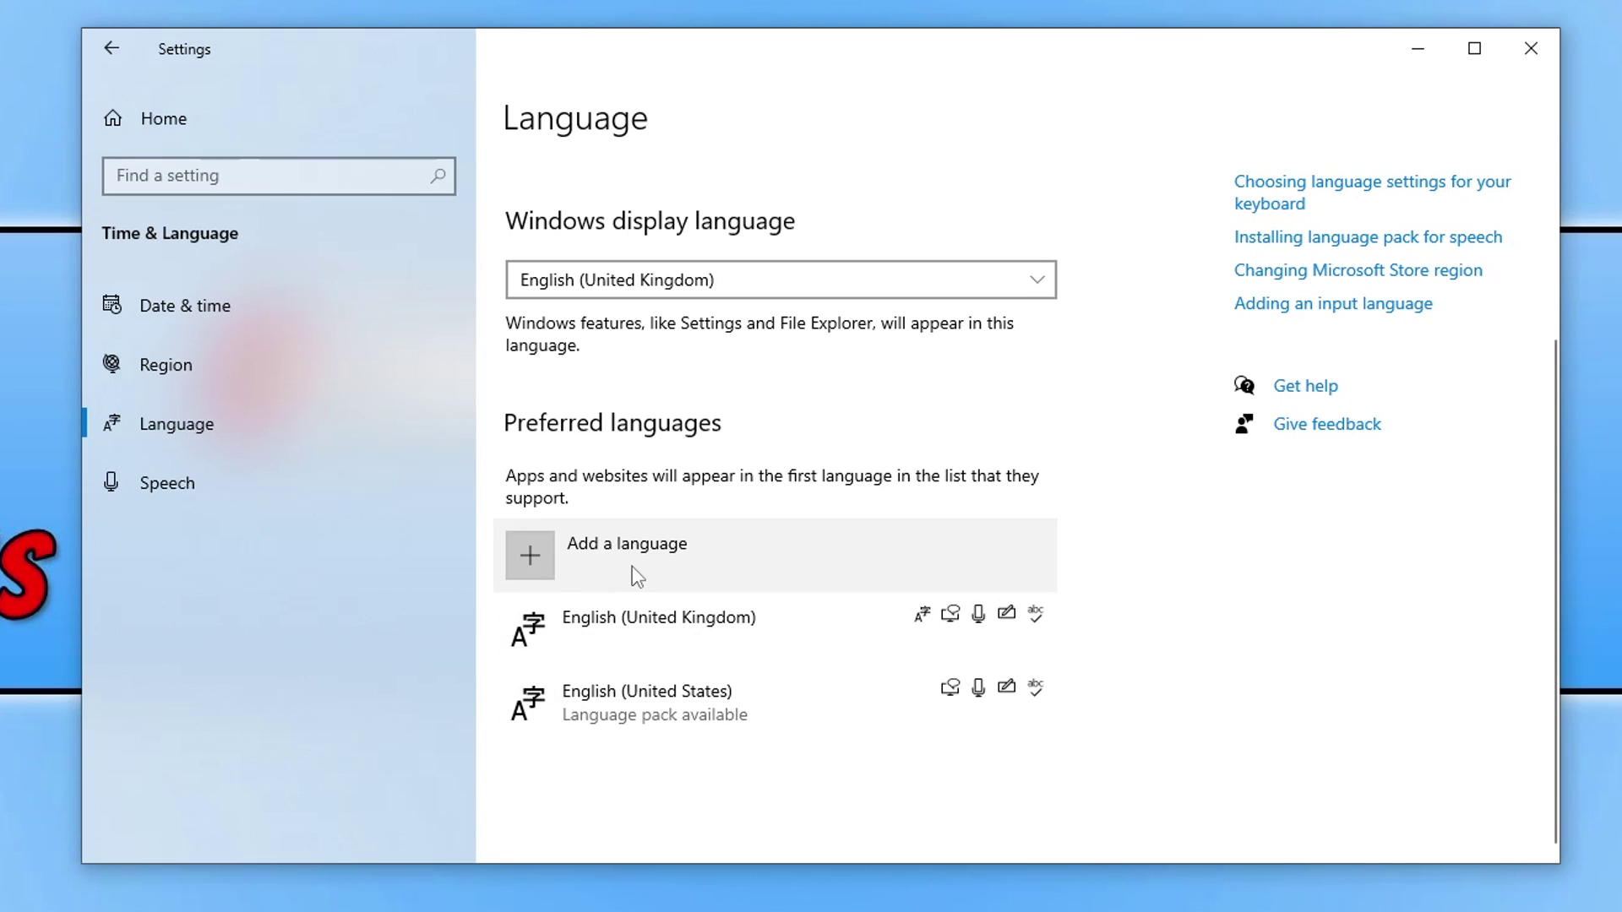
Move English (United Kingdom) below English (United States), then remove it from preferred languages.
left_click(777, 724)
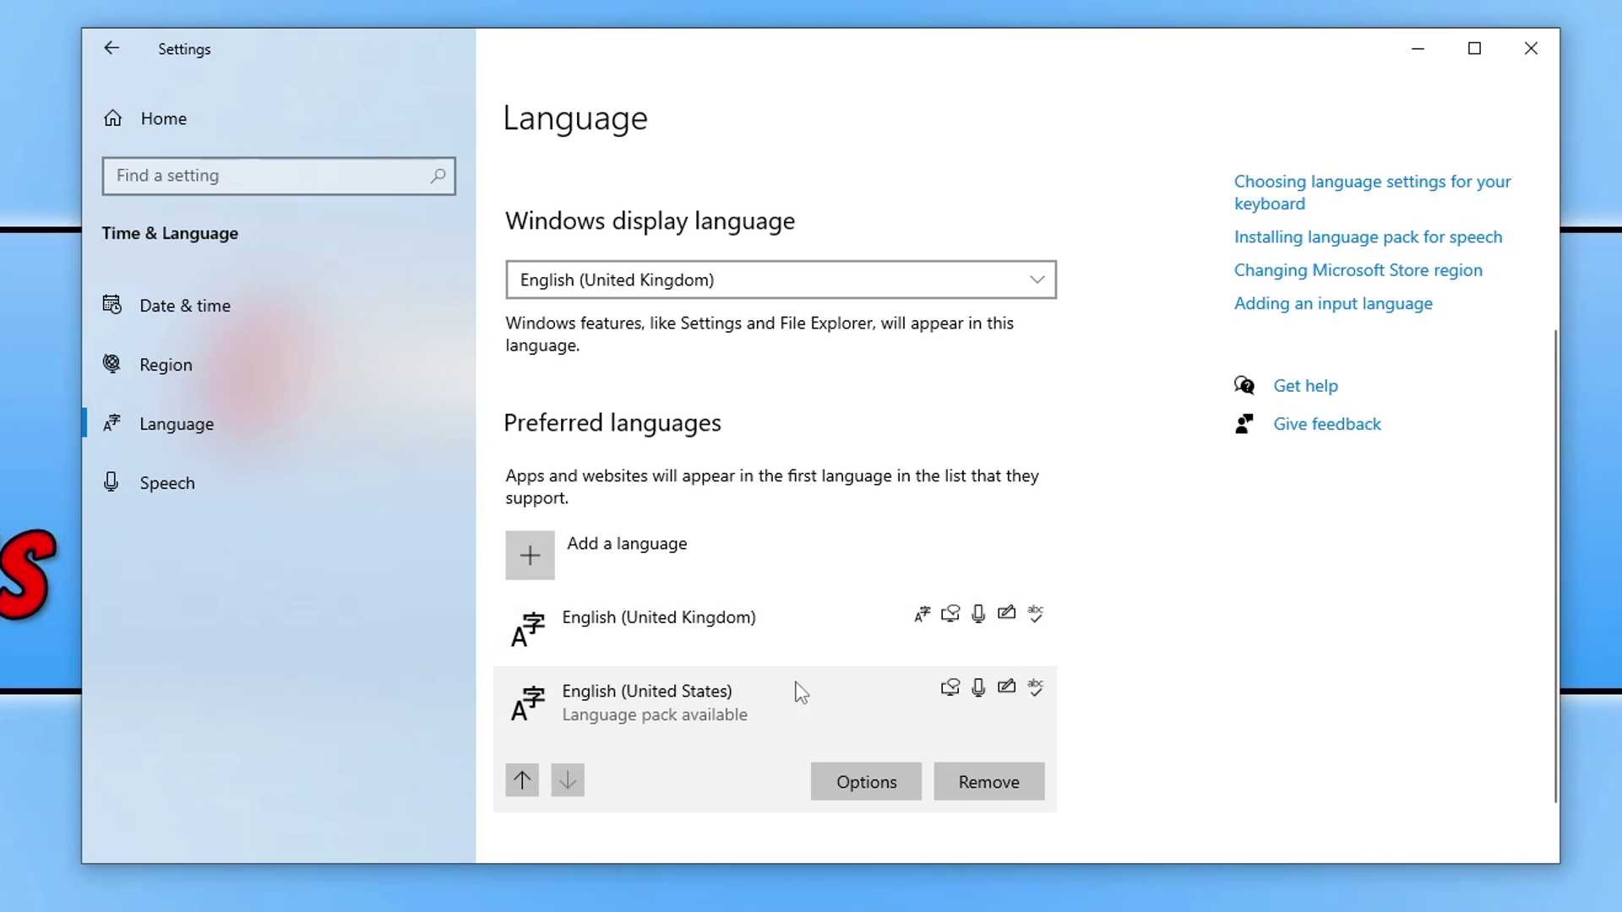
left_click(752, 640)
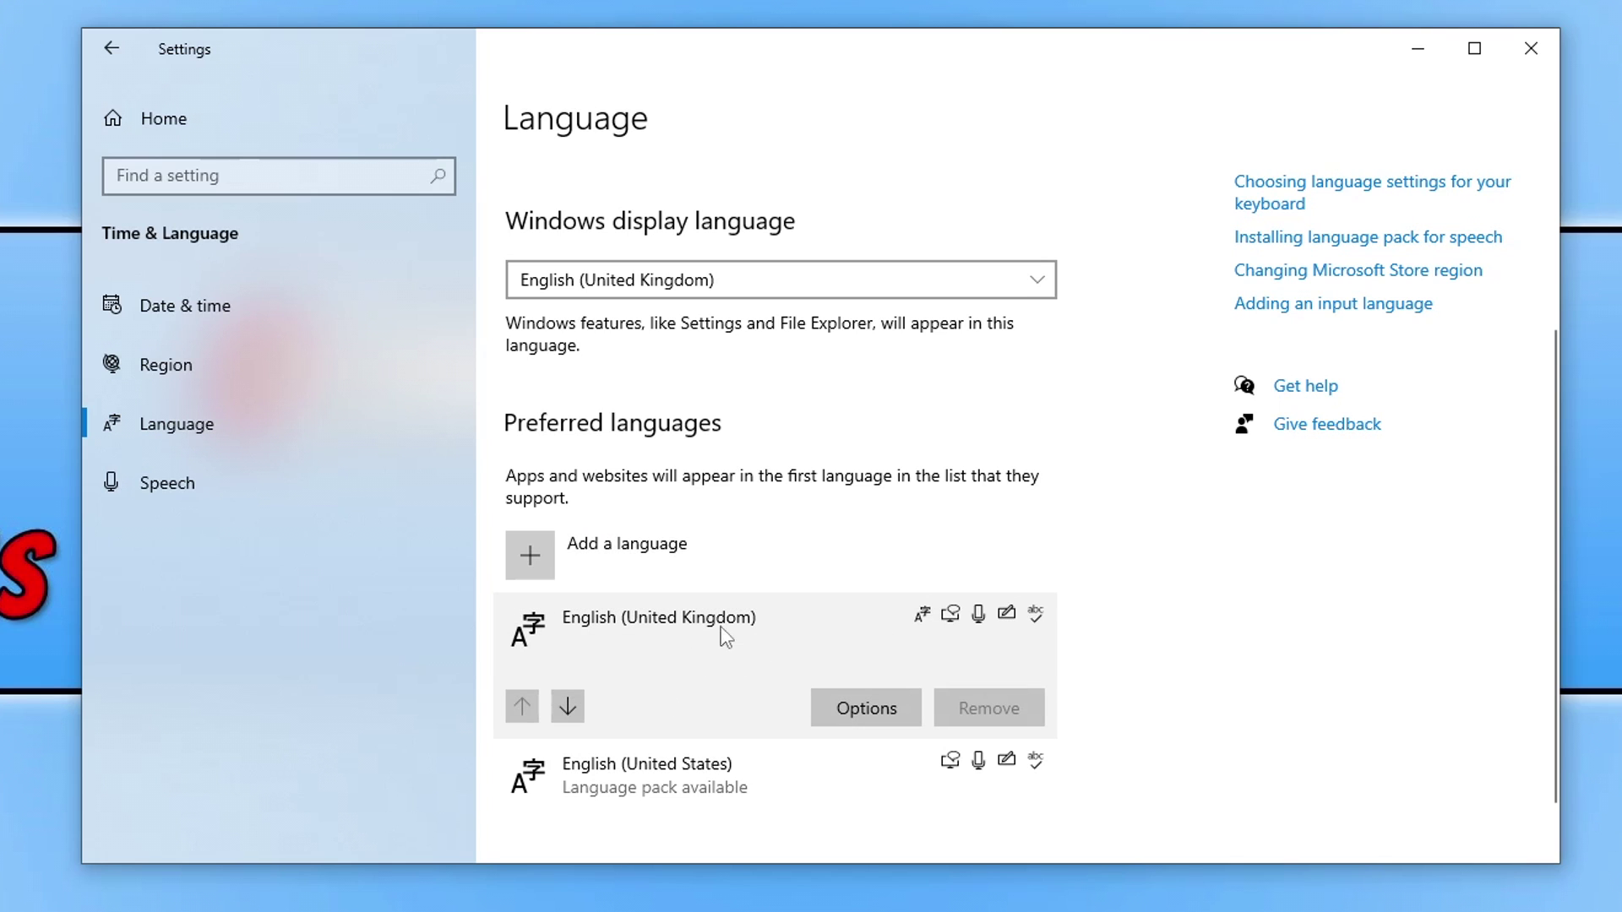
left_click(567, 707)
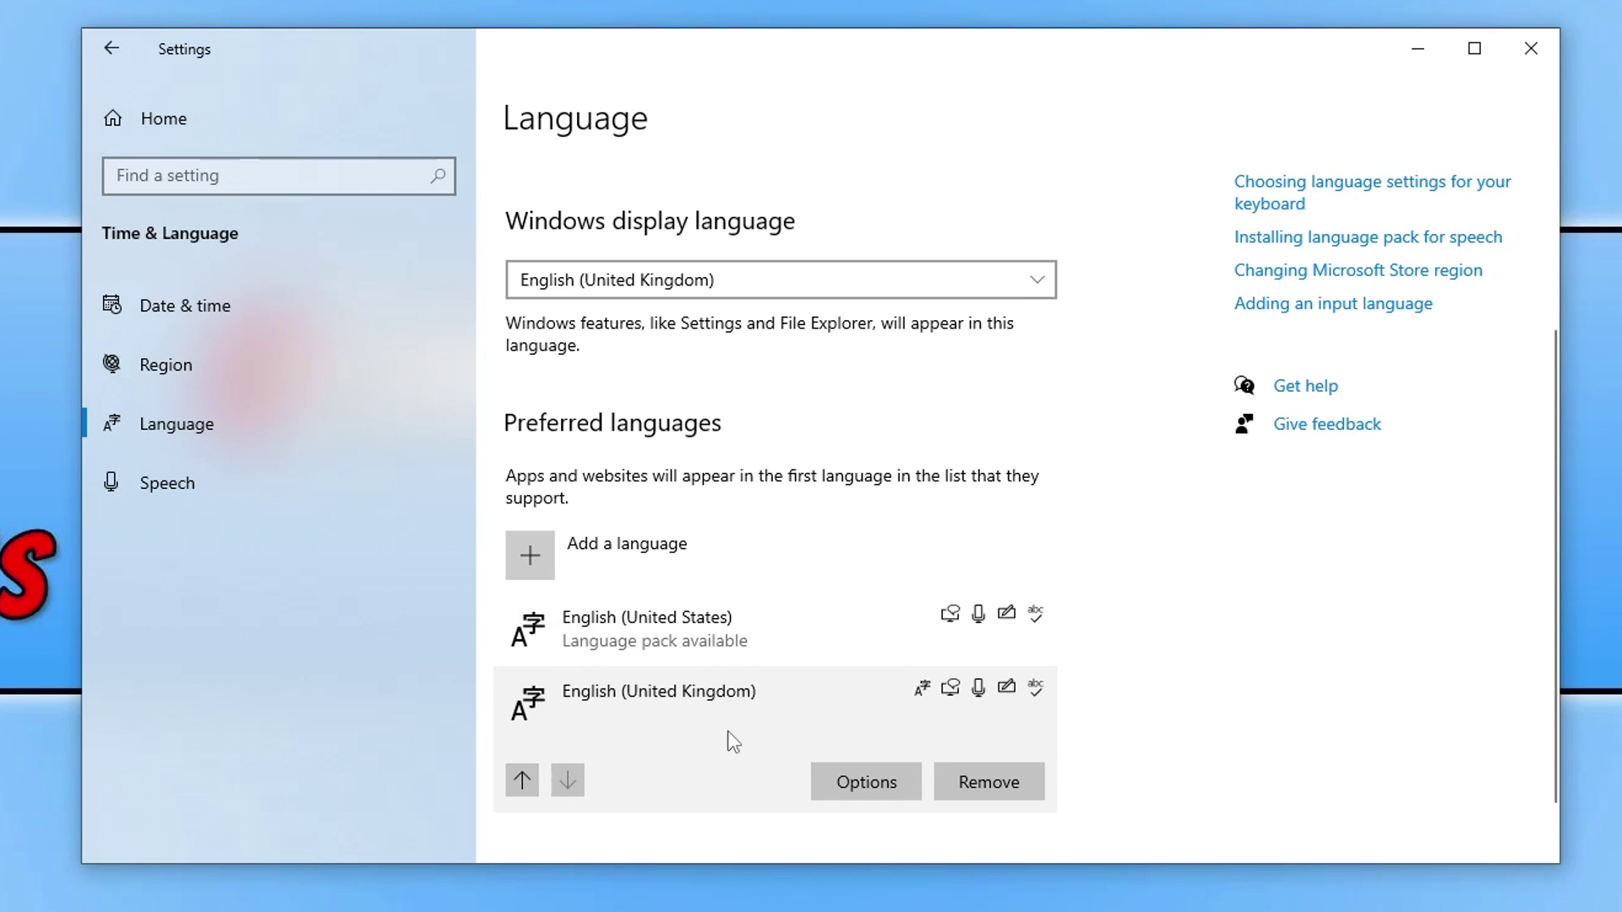
left_click(1000, 782)
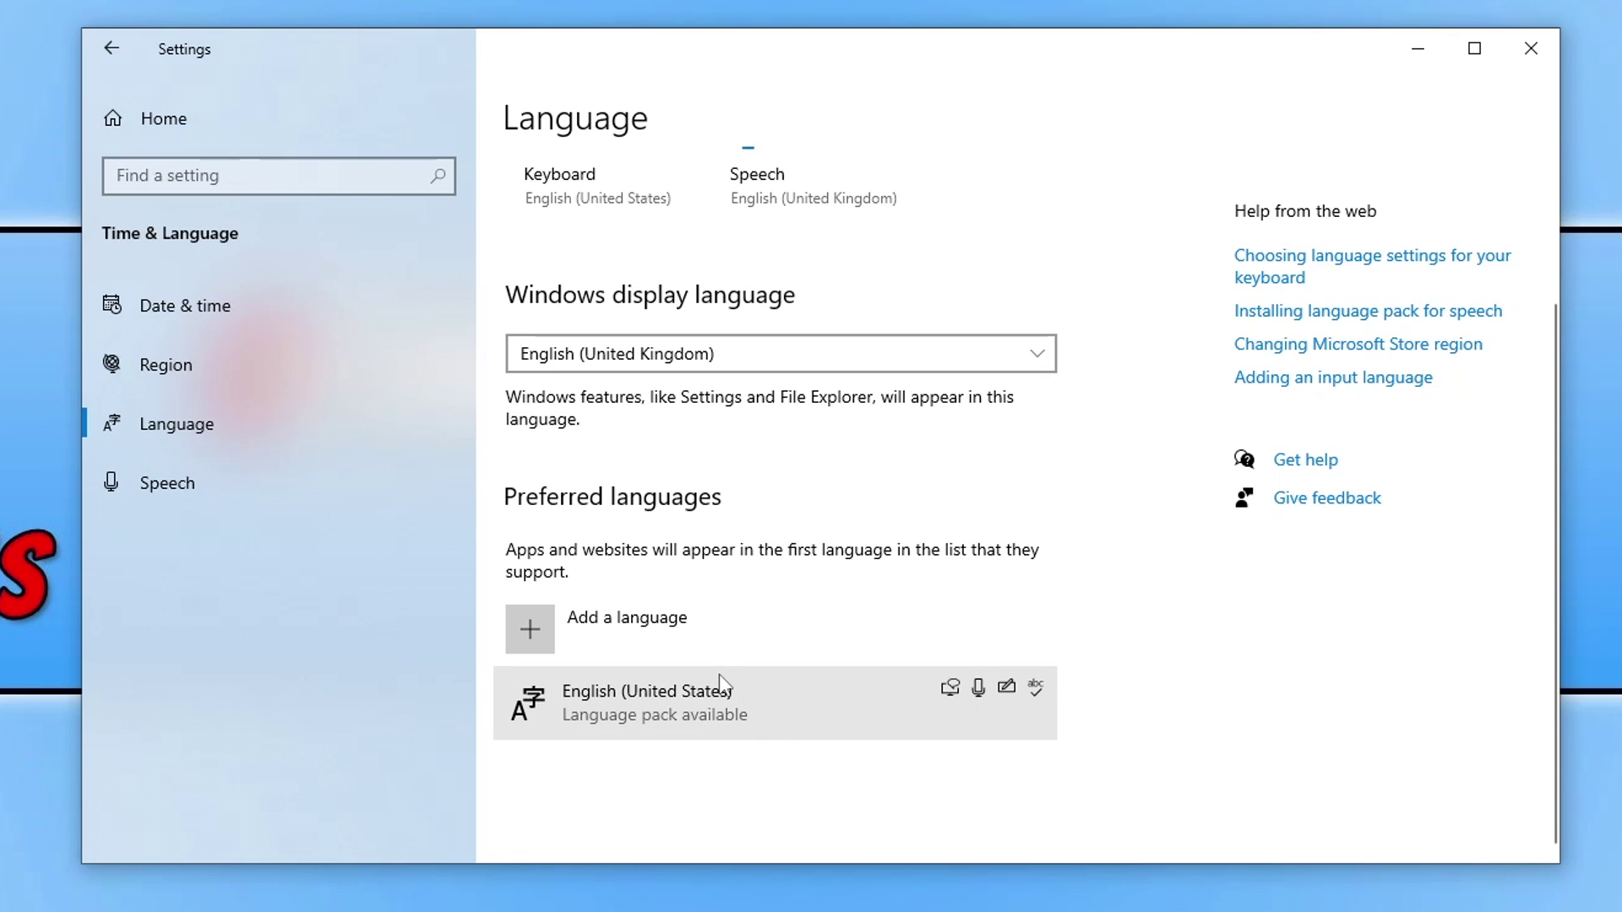
Add English (United Kingdom) via a 'unit' search, set it as the display language, and install it.
left_click(559, 630)
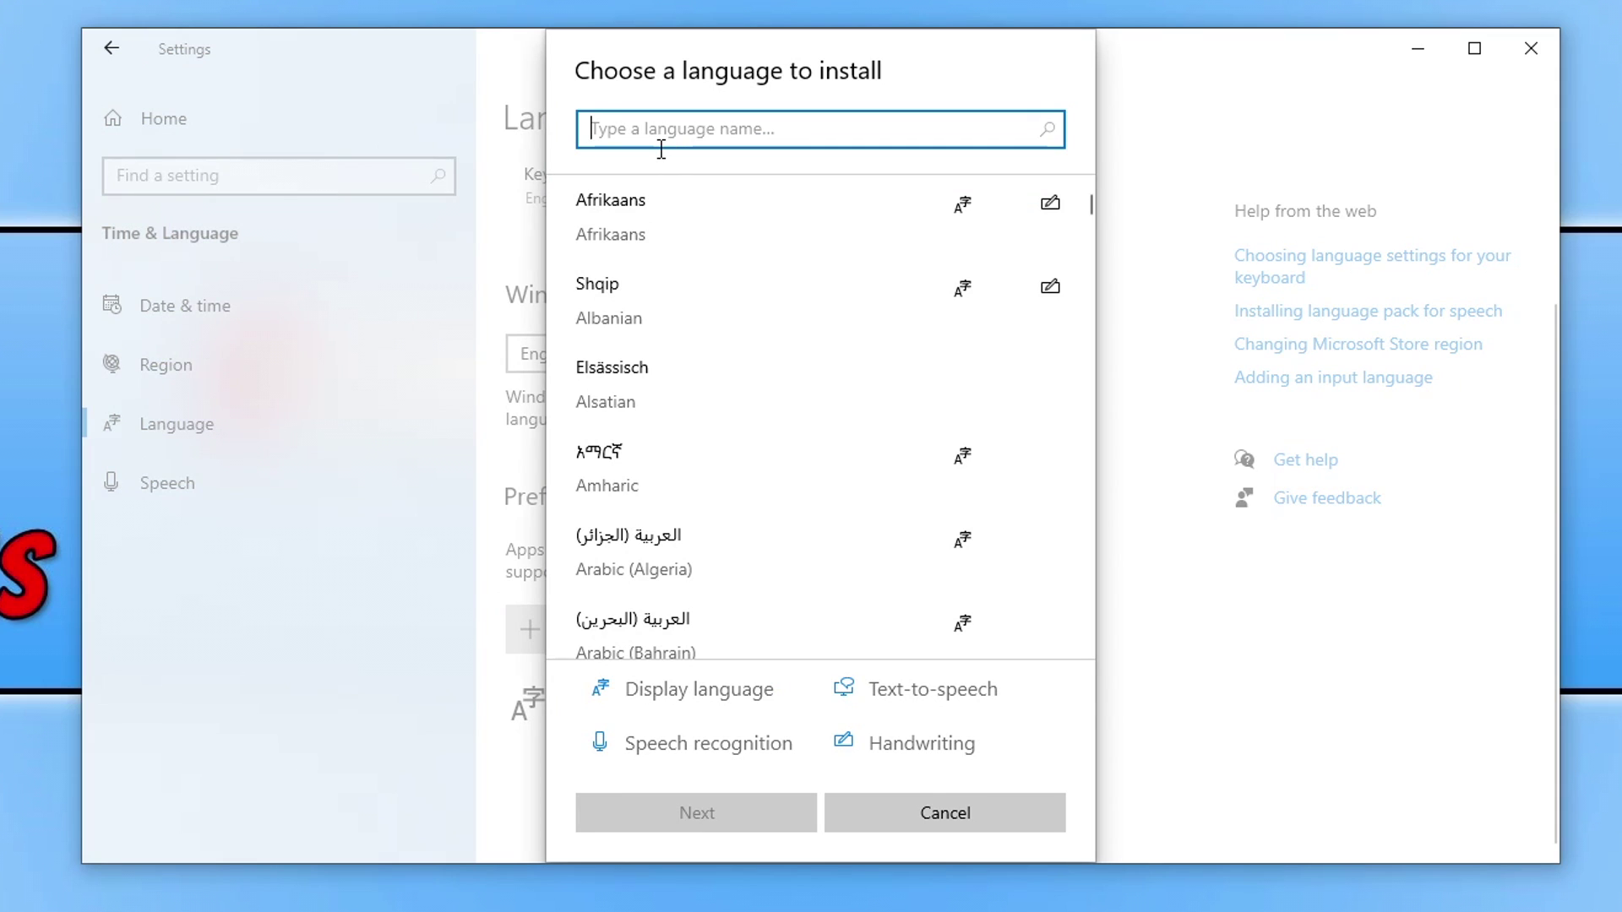
type("unit")
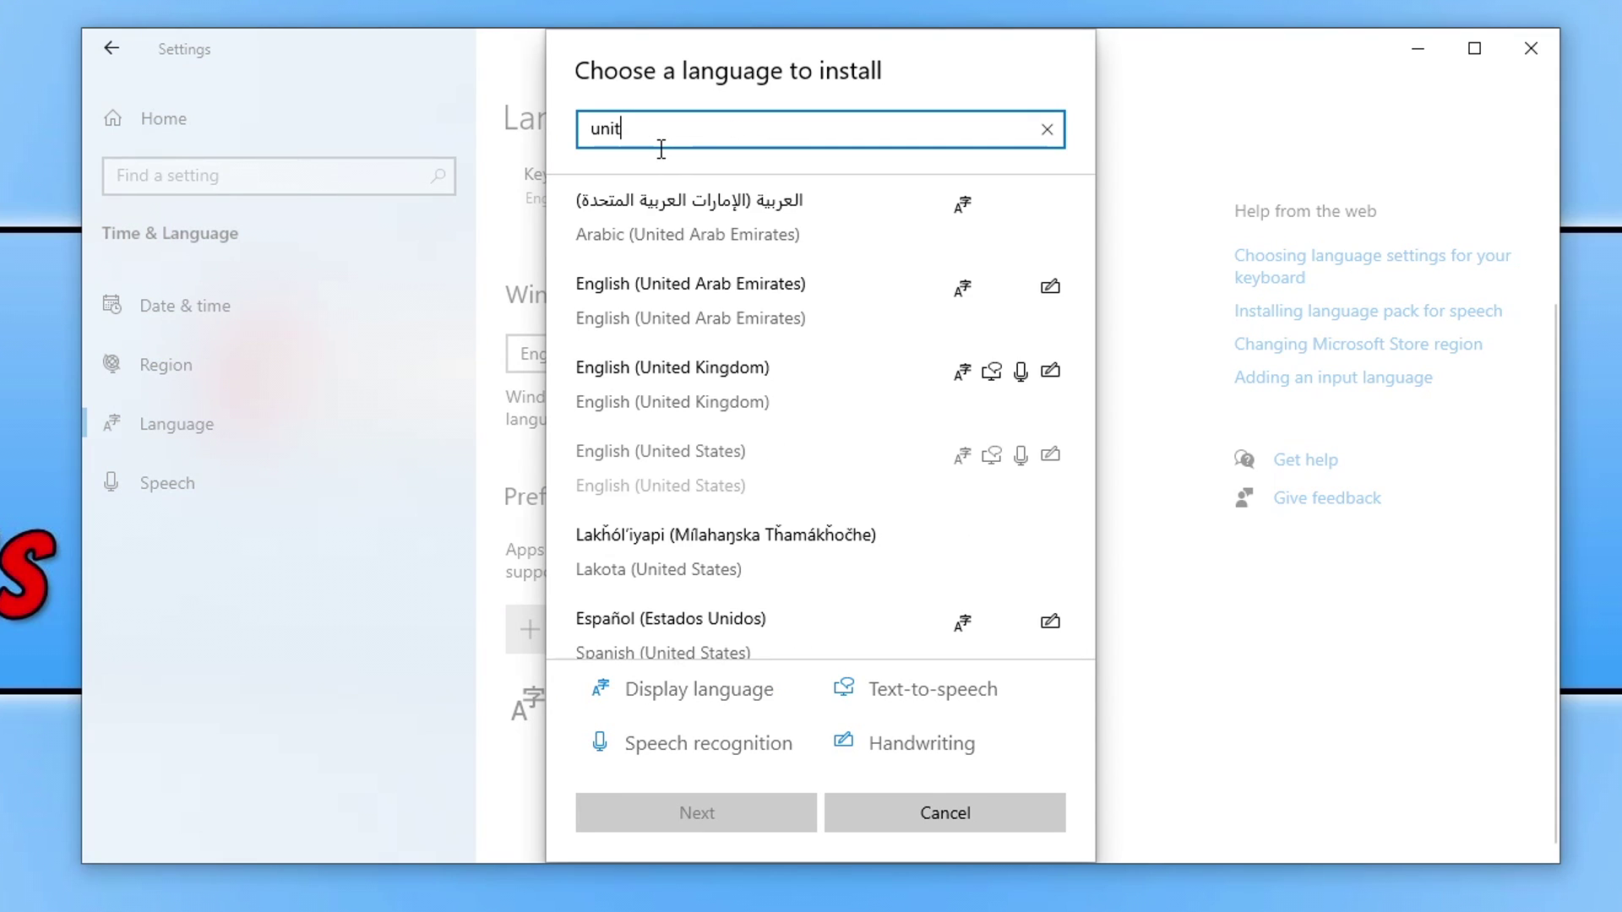
left_click(816, 387)
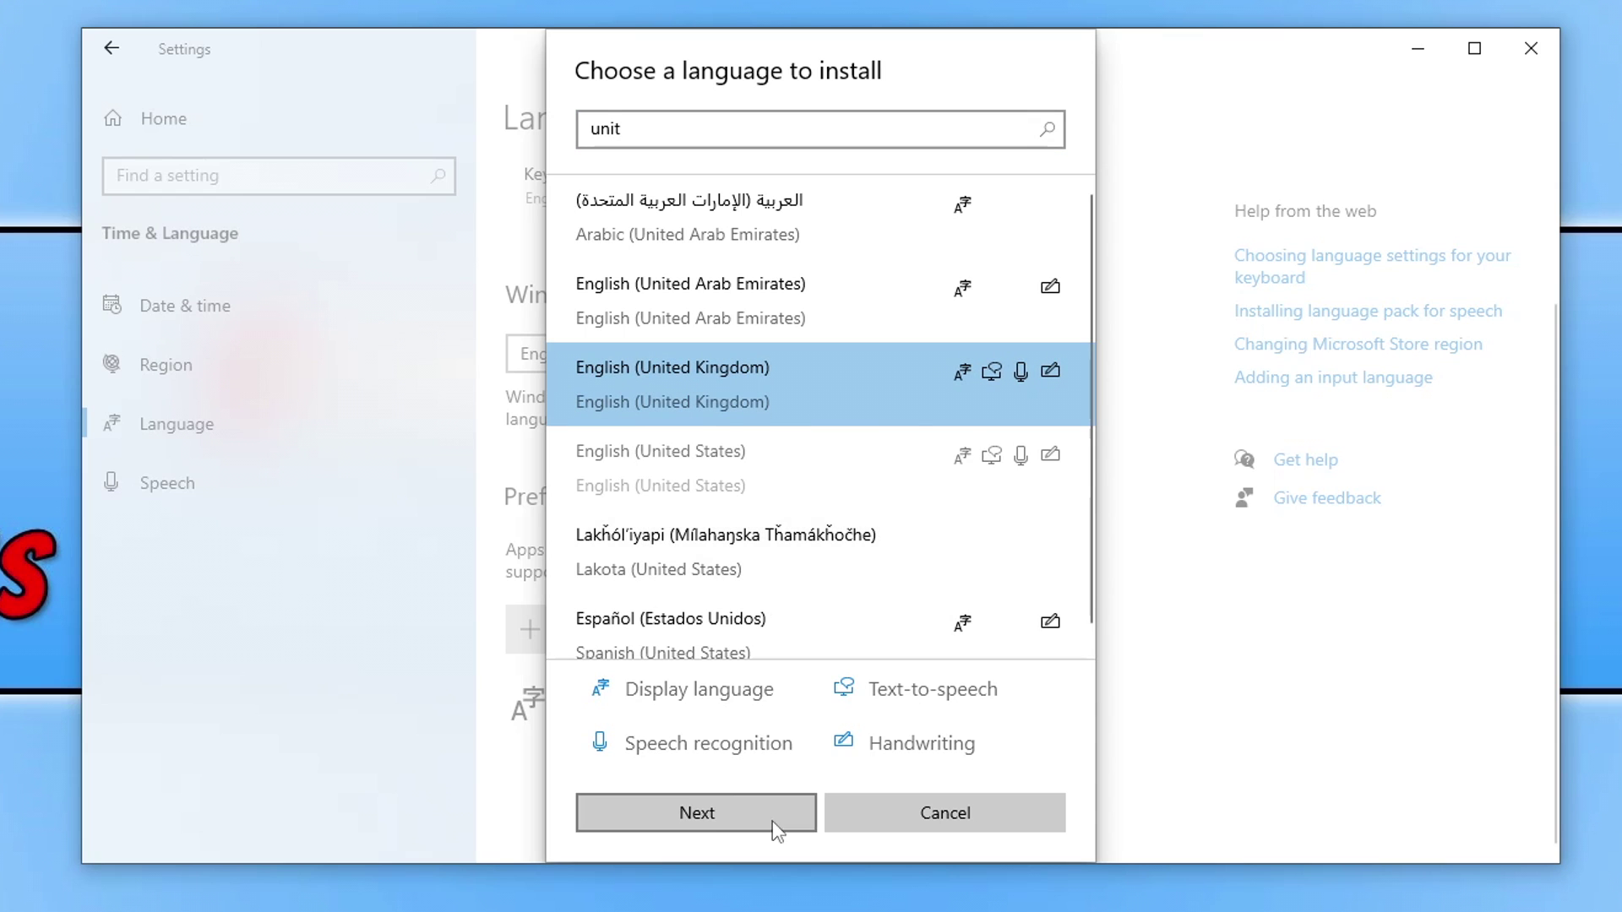
left_click(704, 813)
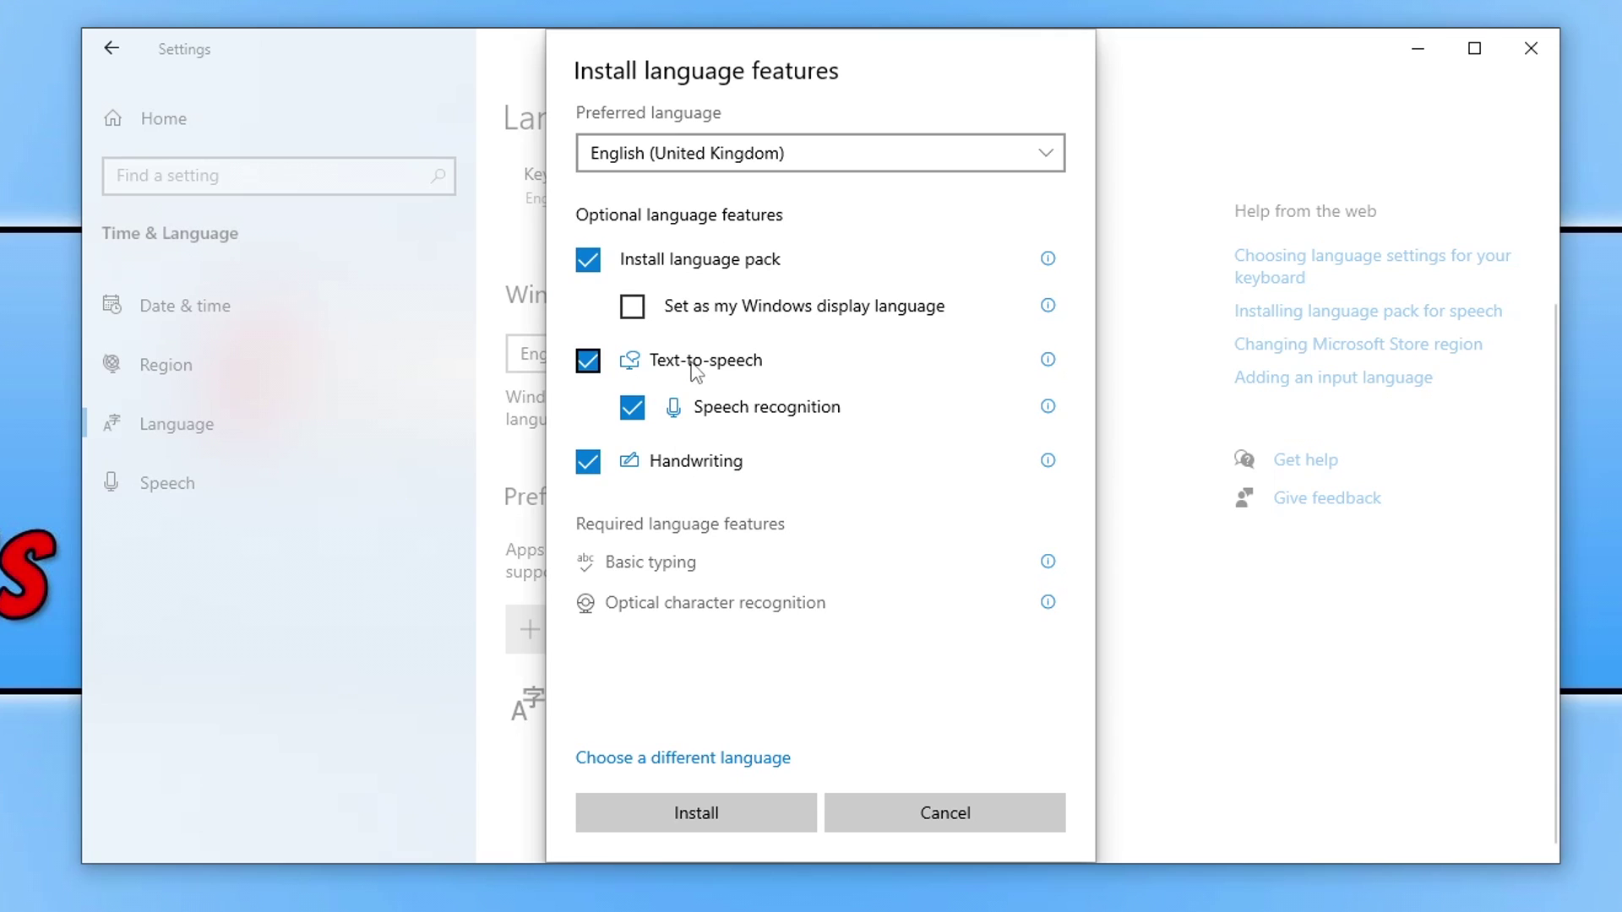
left_click(633, 306)
left_click(694, 821)
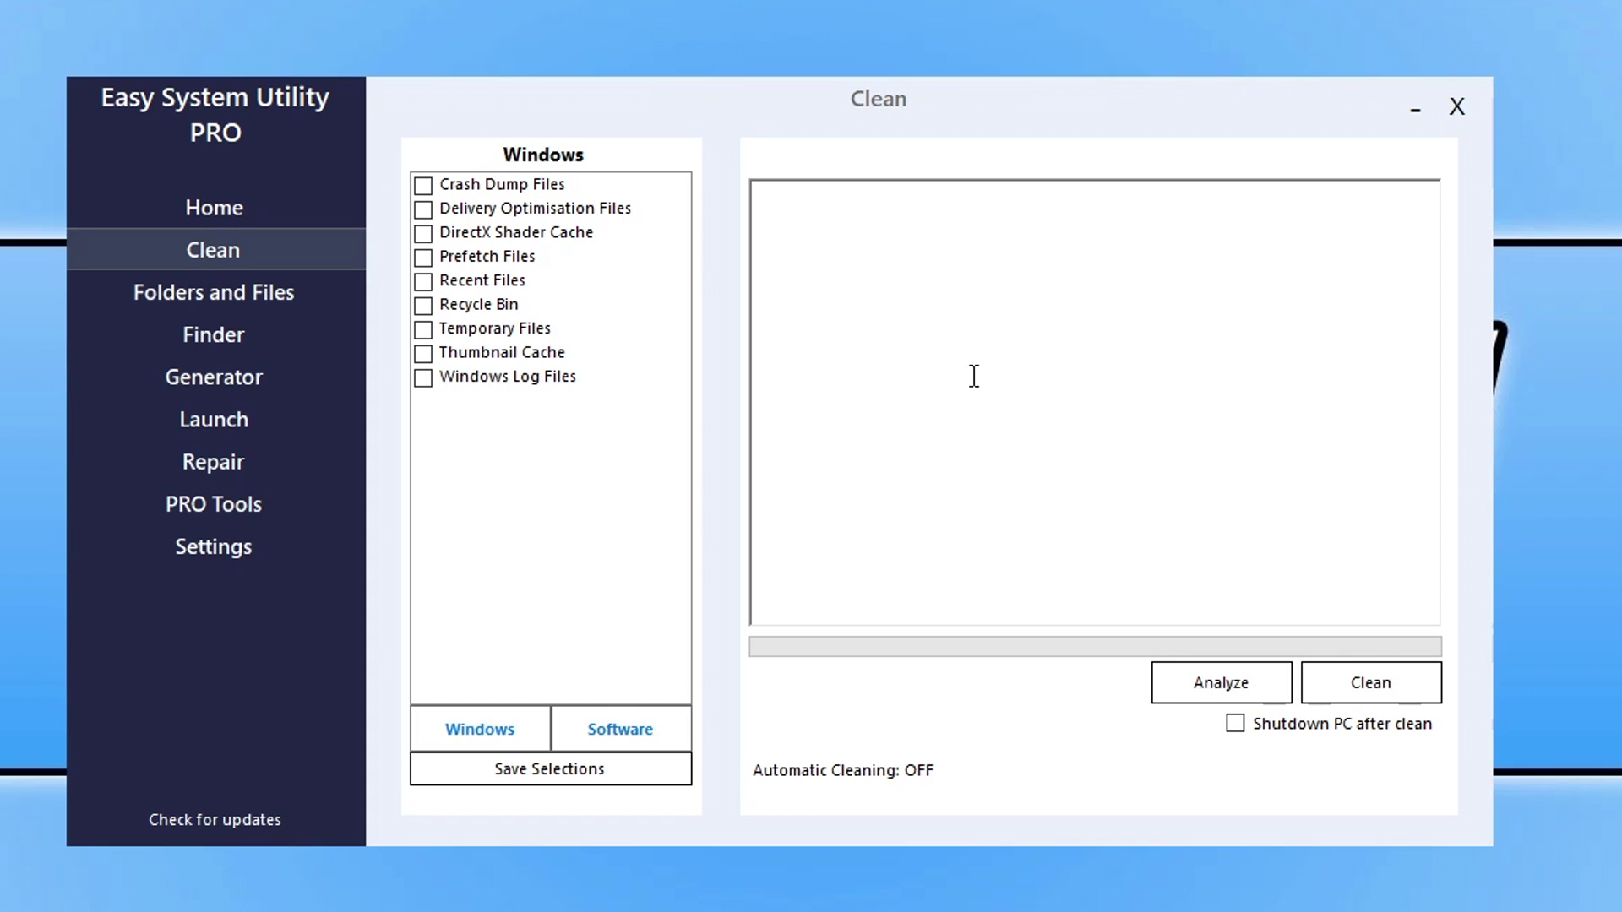
Browse Easy System Utility PRO's browser cleaning items, then its Folders and Files and Repair tools.
left_click(619, 728)
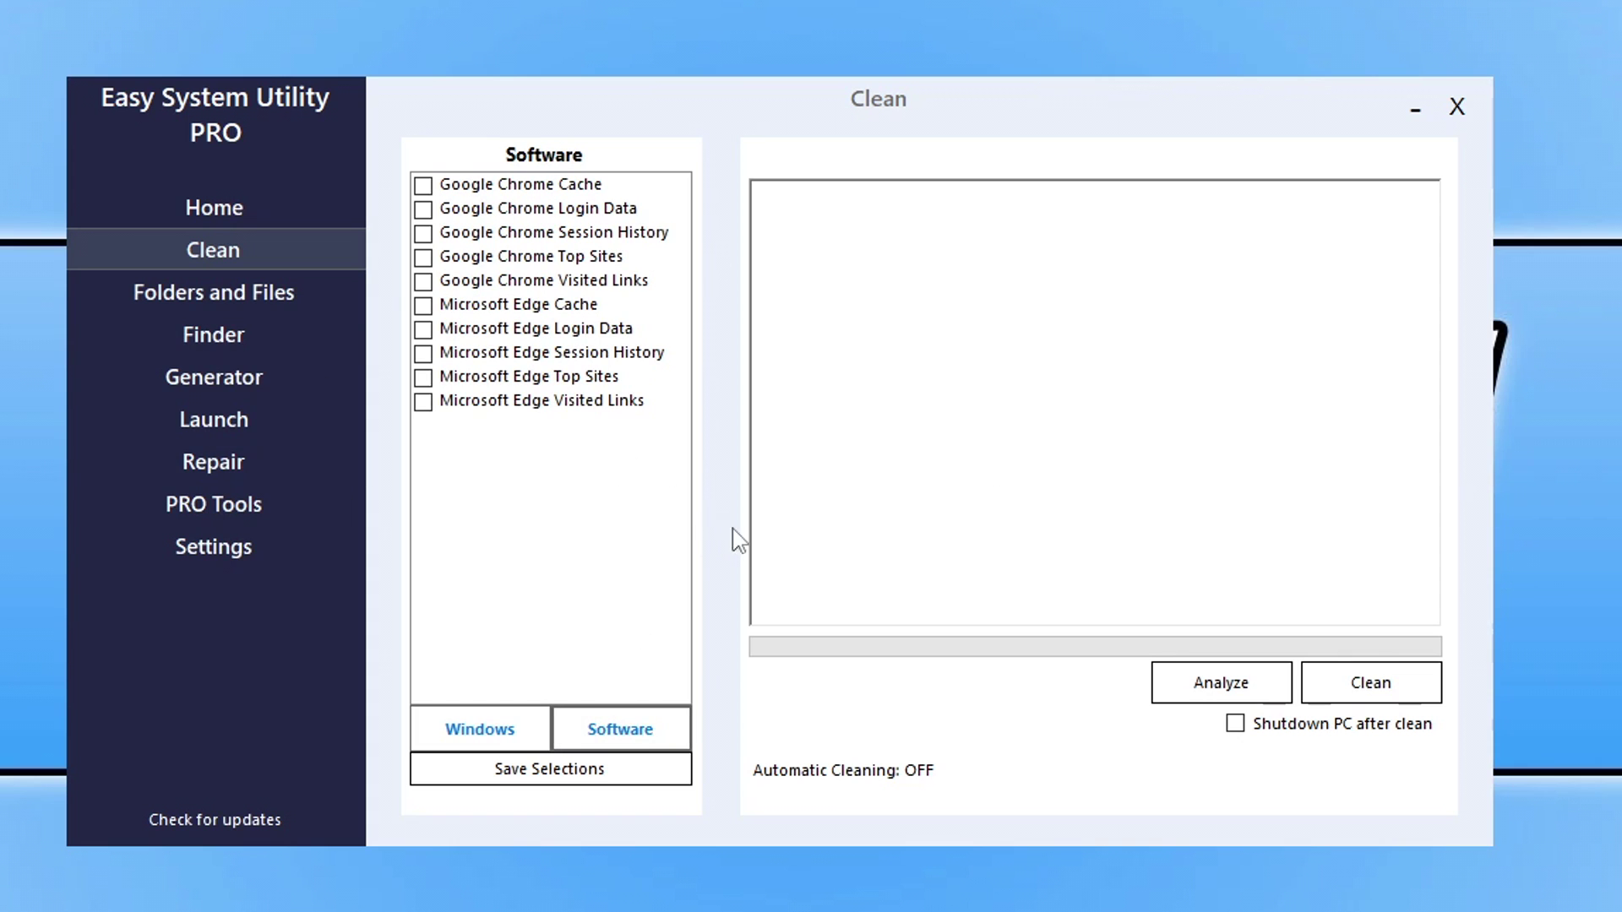
left_click(225, 292)
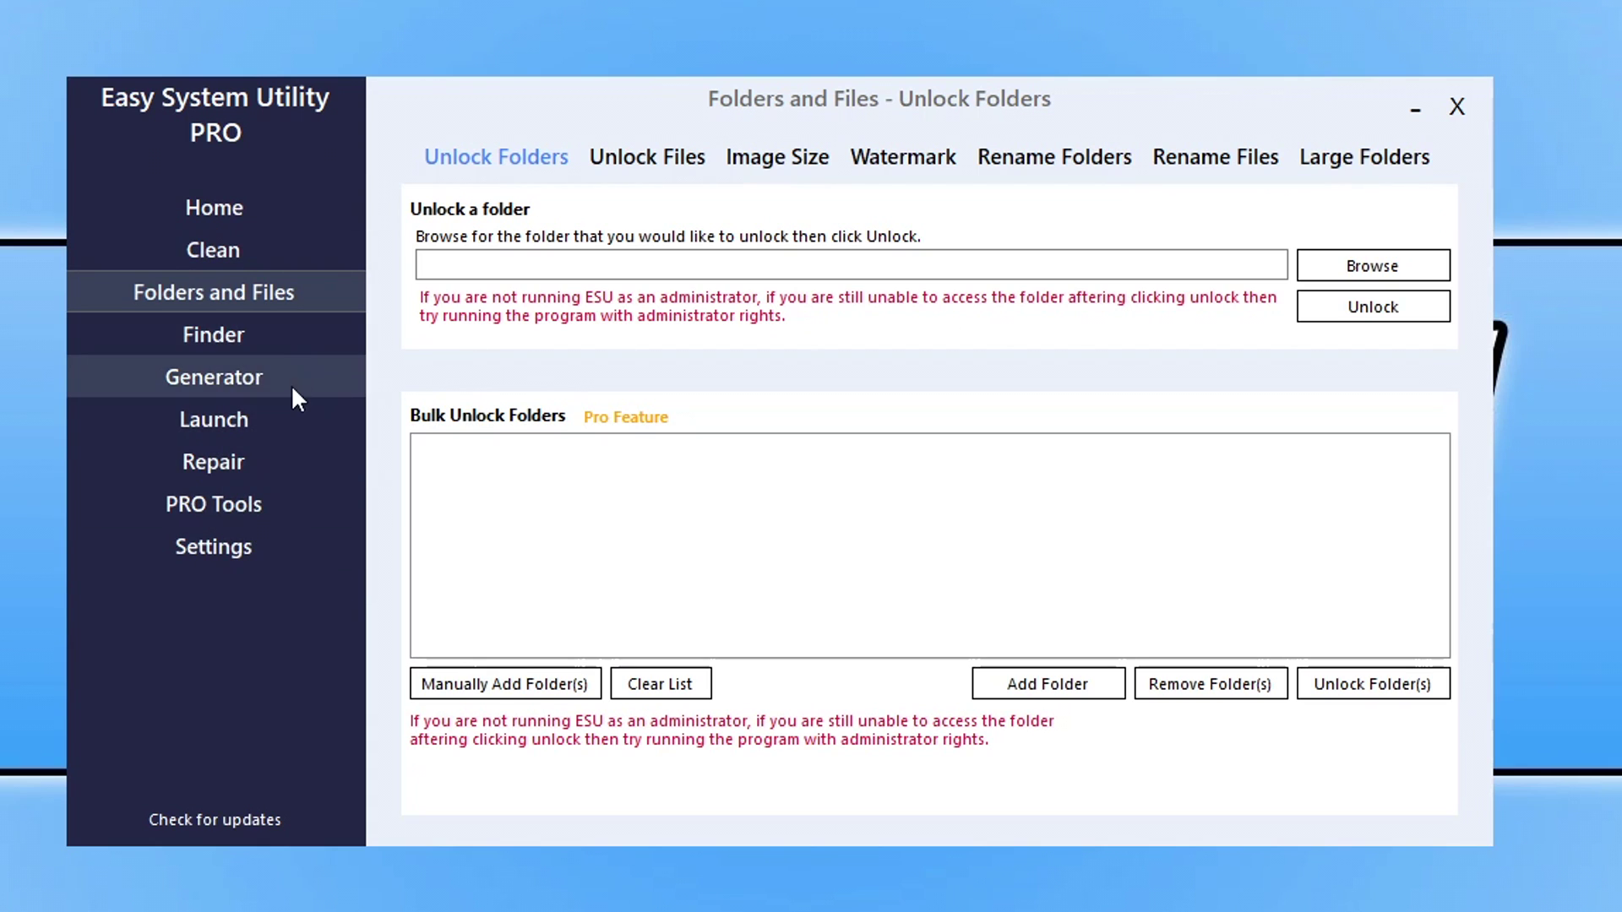
left_click(308, 460)
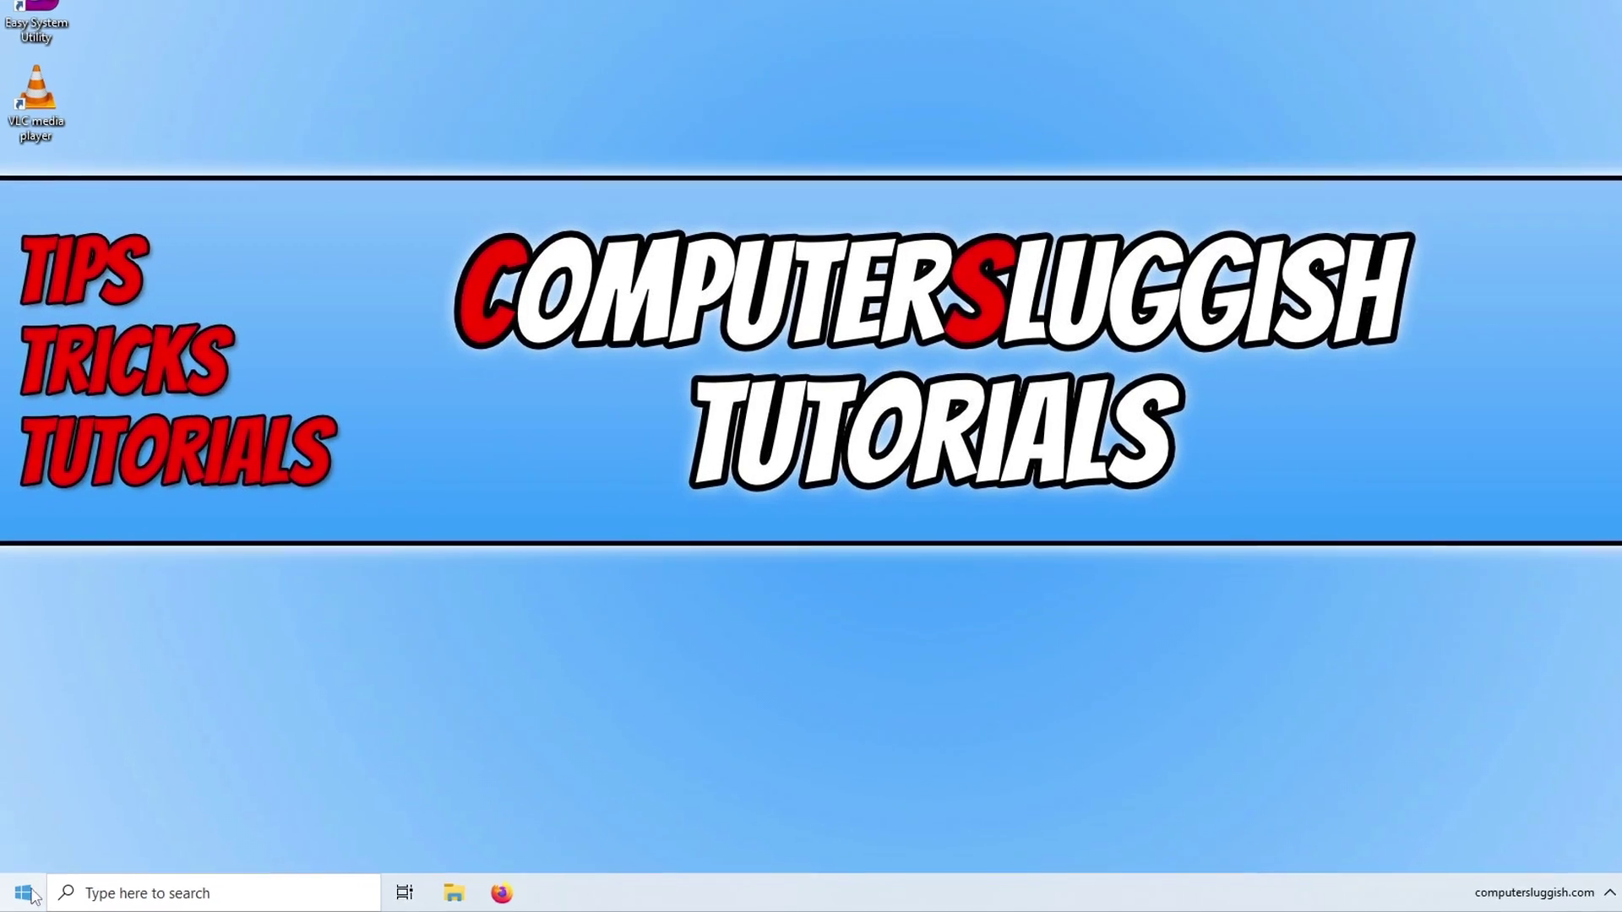
Open Windows Update in Settings and retry the failed updates.
right_click(20, 895)
left_click(109, 729)
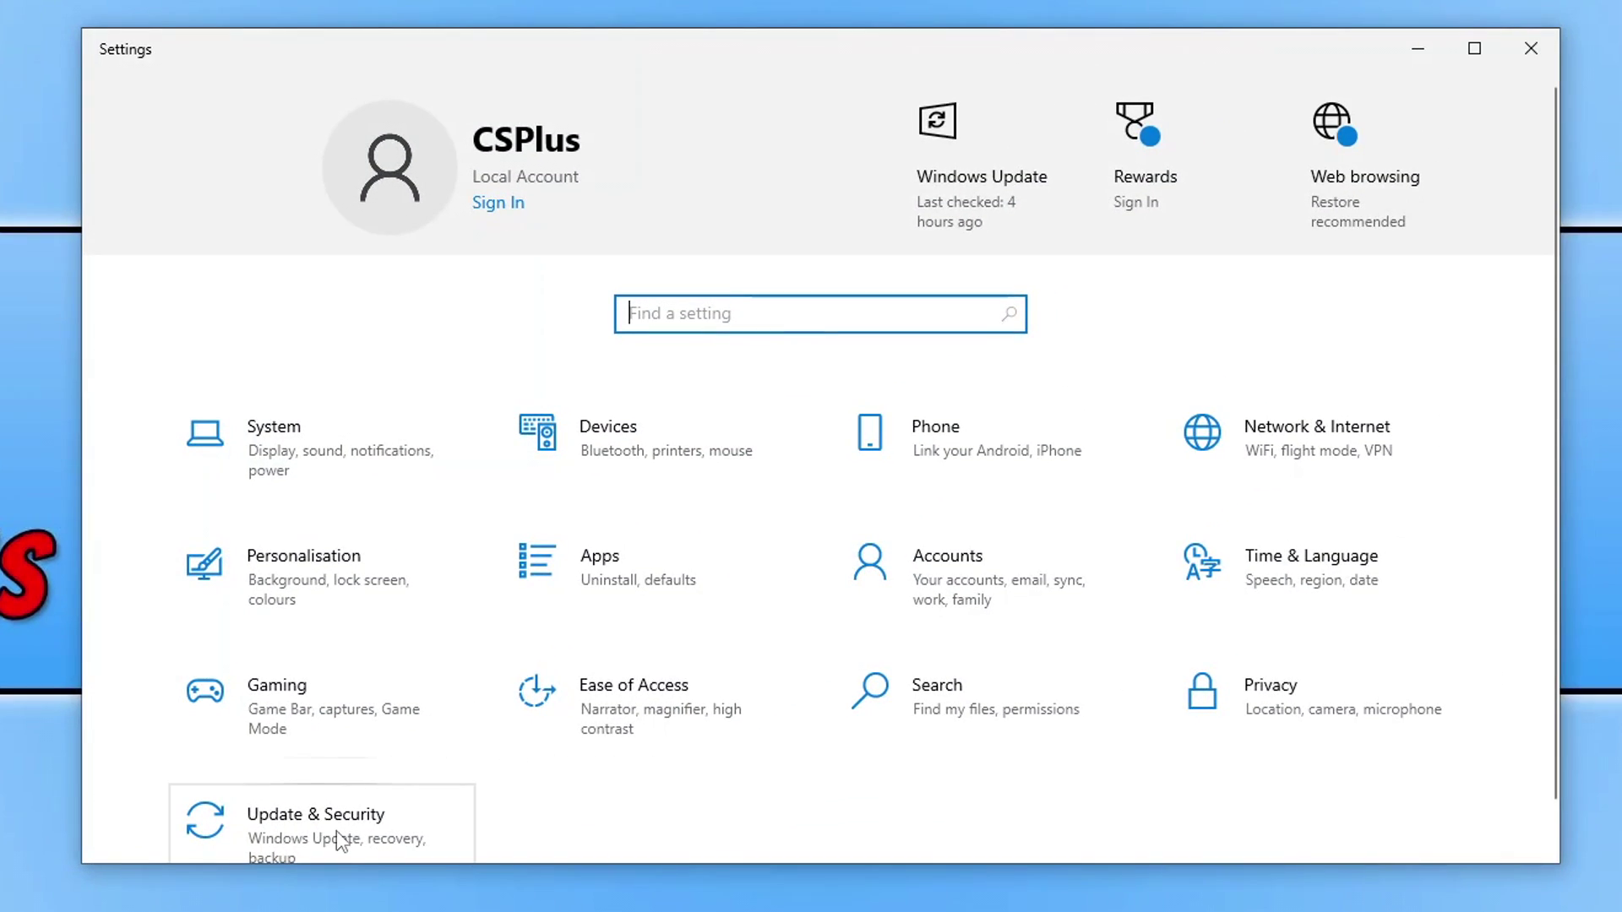
left_click(339, 826)
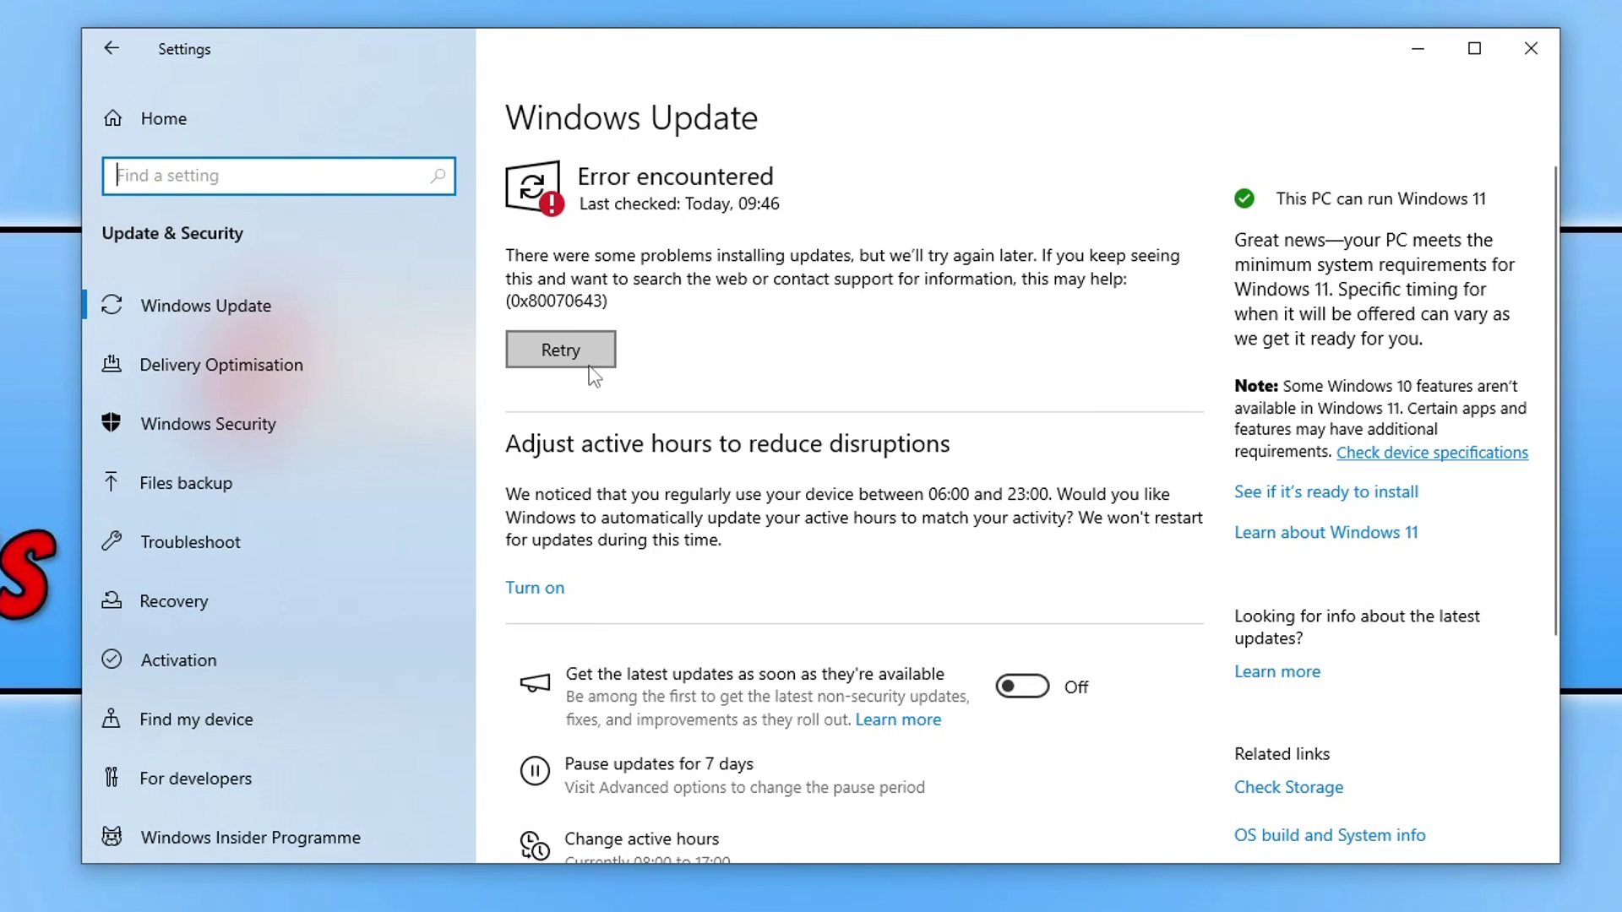
left_click(583, 352)
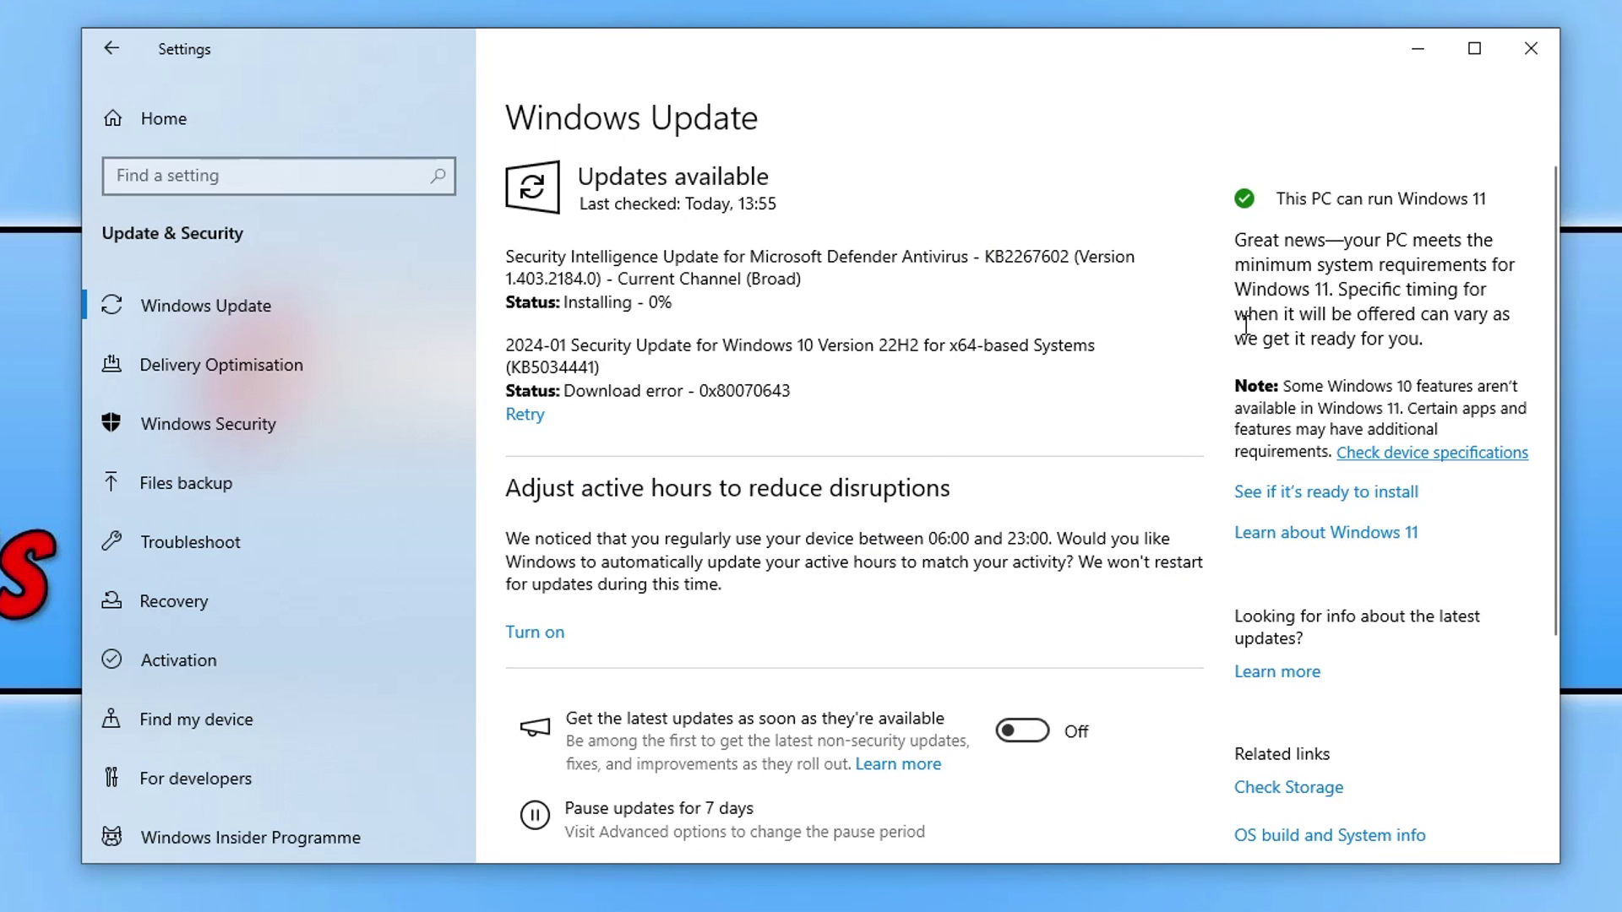
Inspect the download error code text, then open the update history page.
left_click_drag(629, 391, 968, 383)
left_click(968, 383)
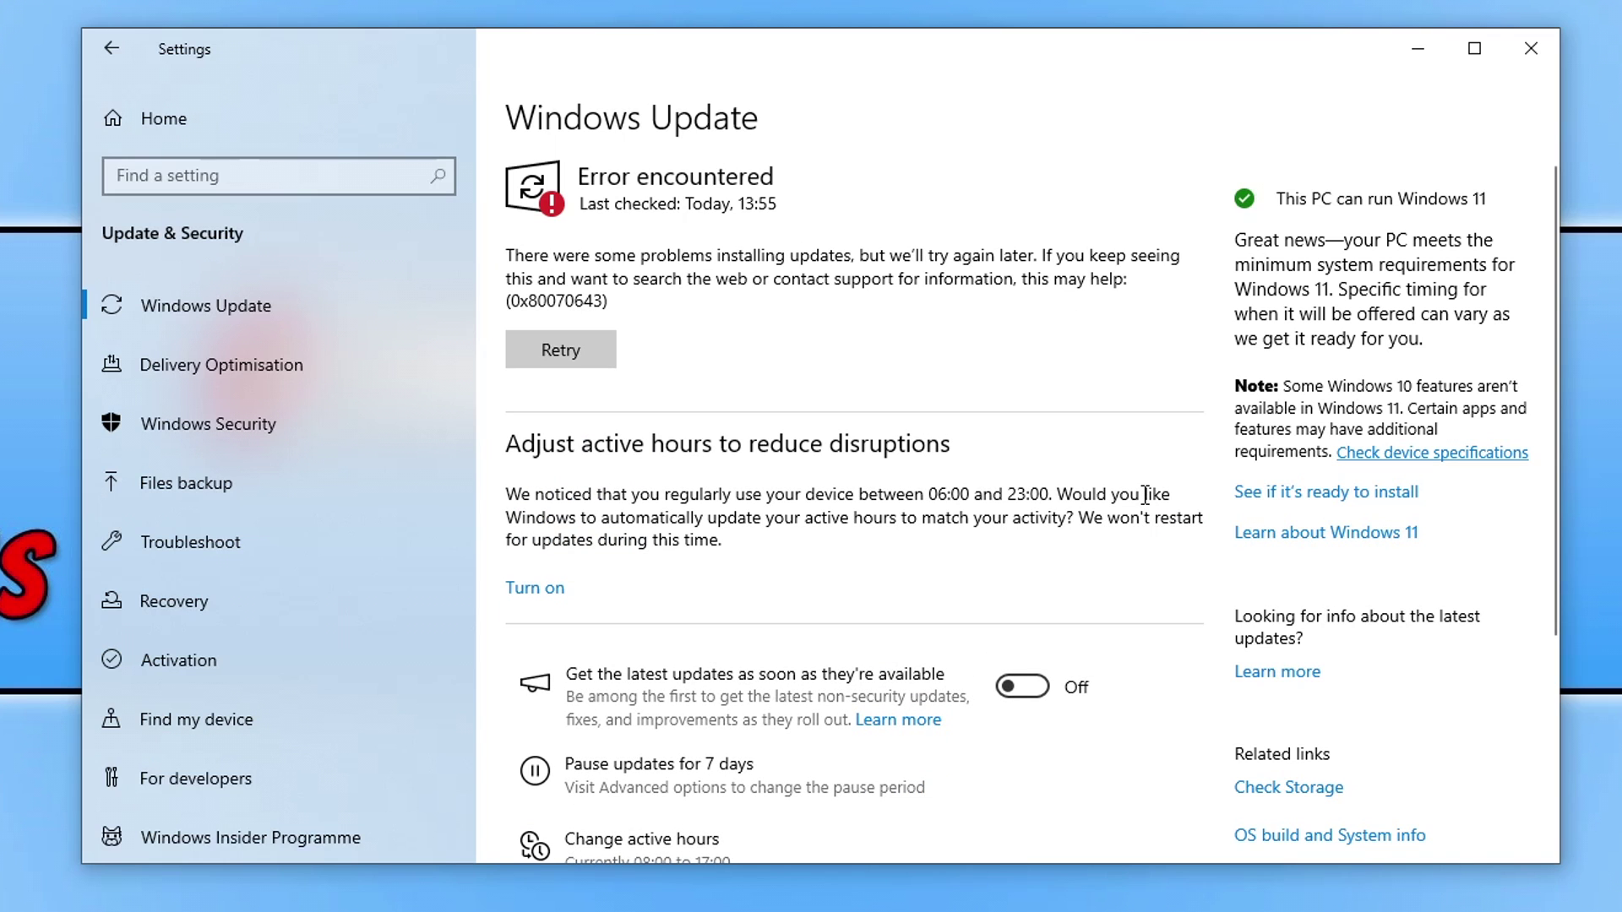
left_click(279, 176)
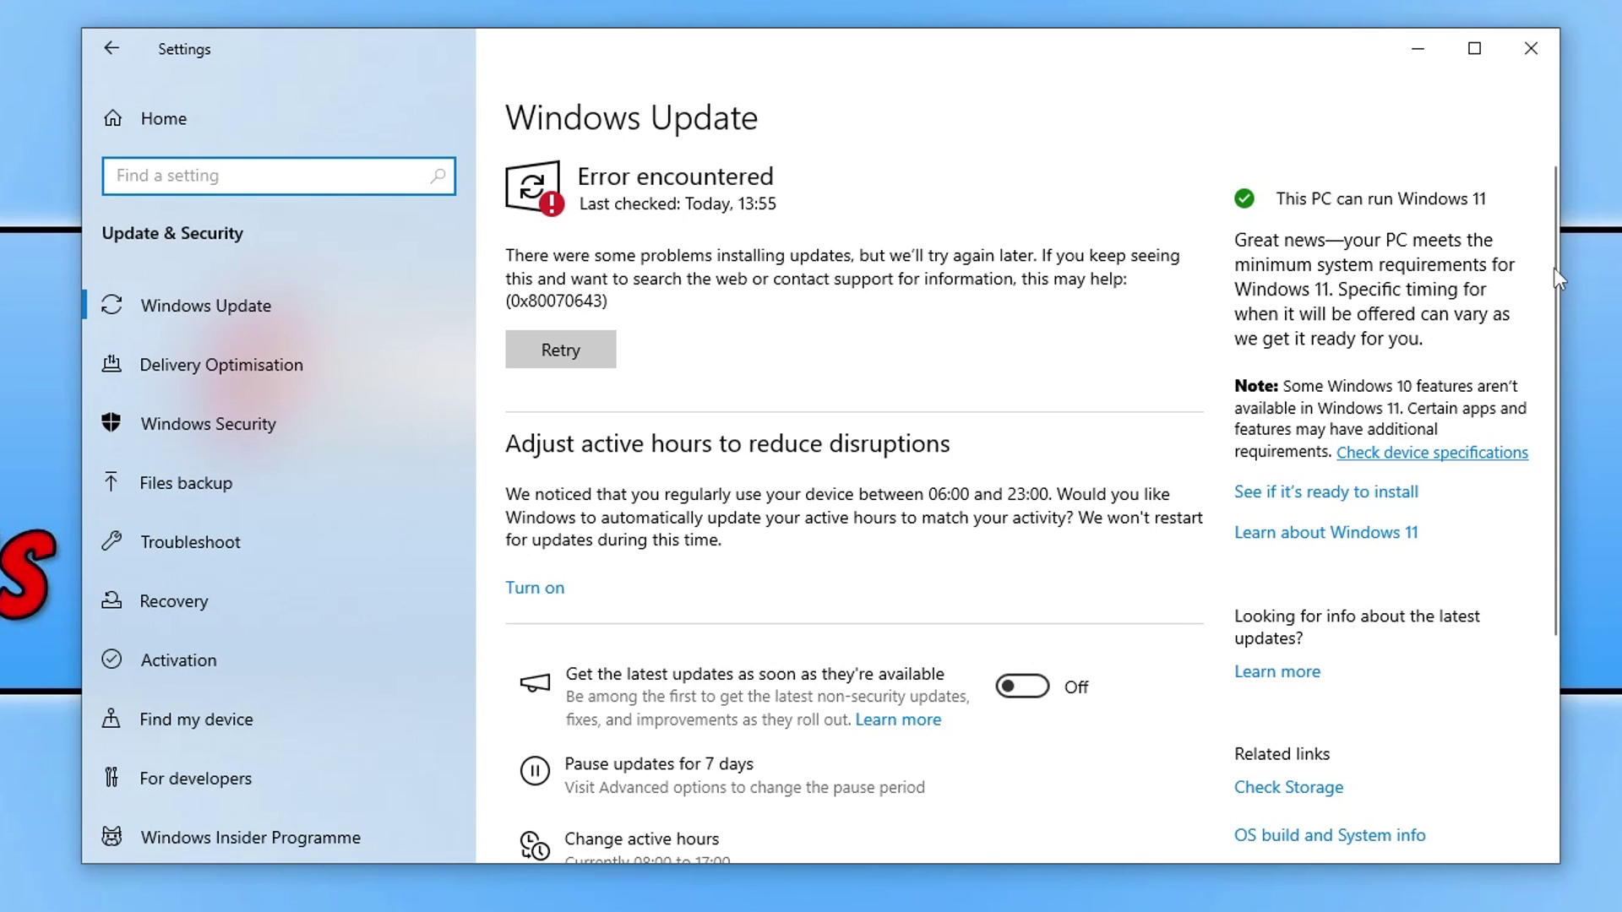
scroll(971, 469, "down", 3)
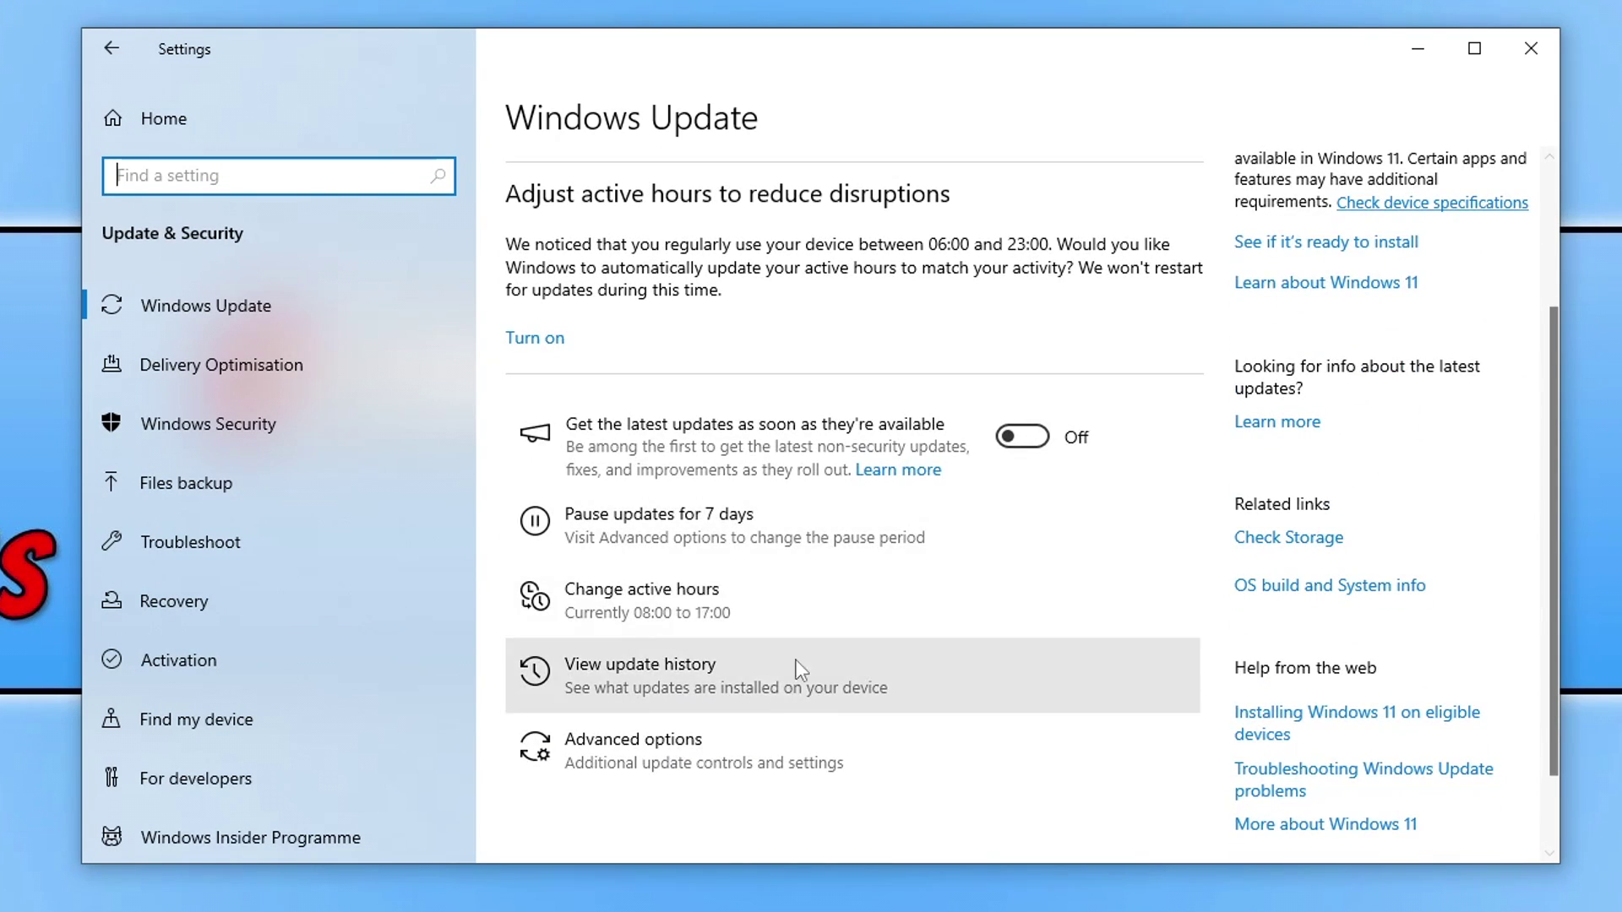
left_click(759, 684)
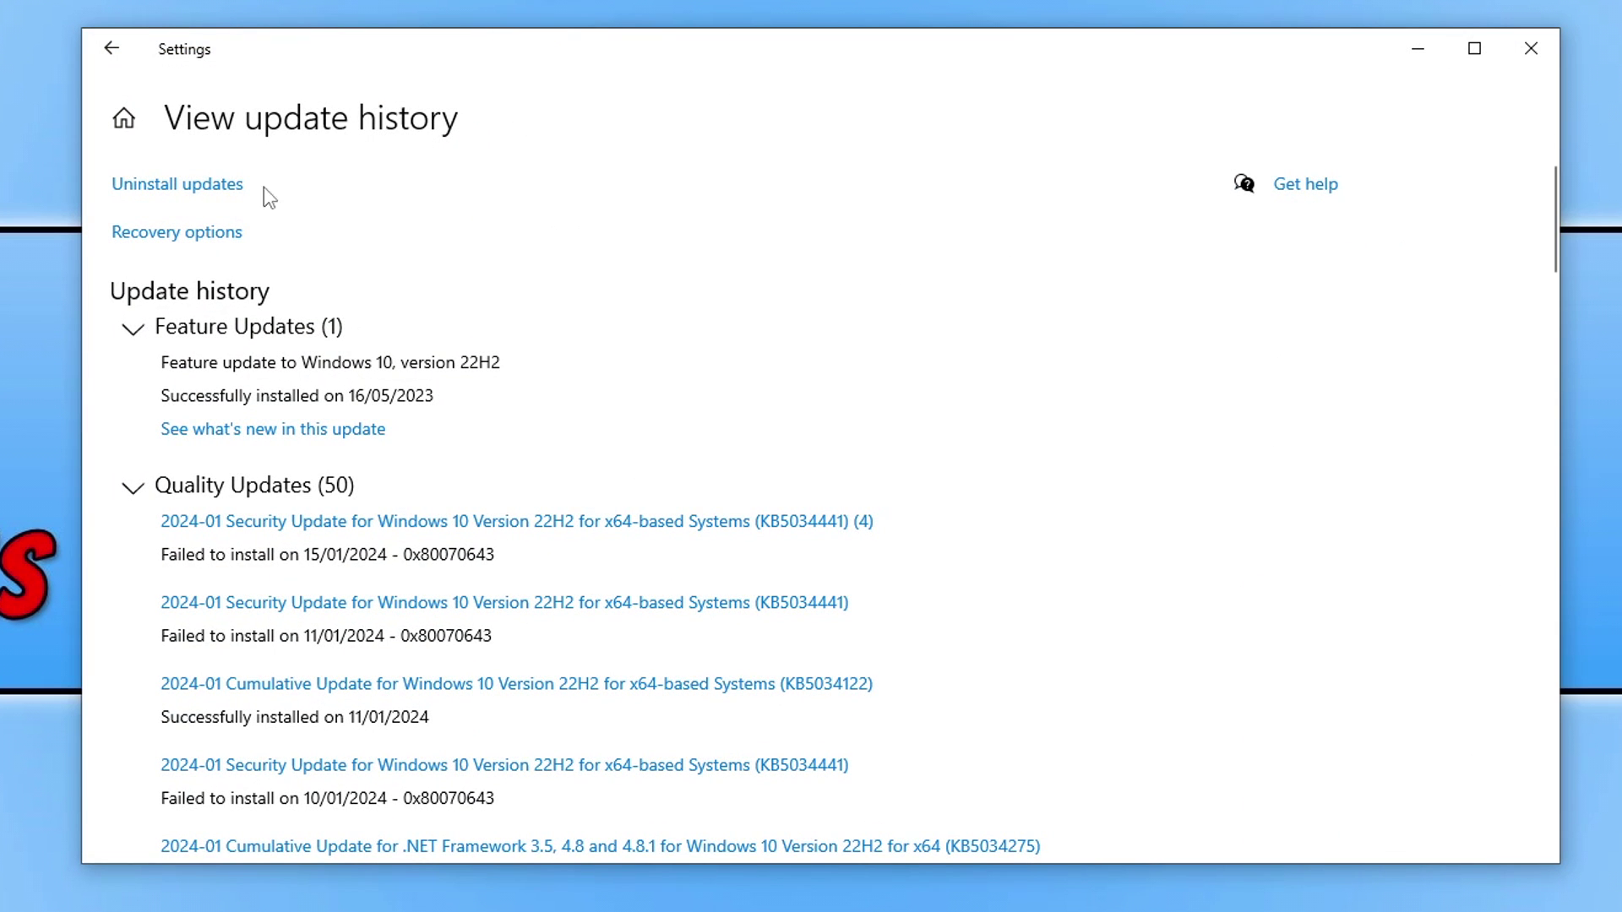
Open Installed Updates, sort by Installed On newest first, and select KB5033918.
left_click(207, 185)
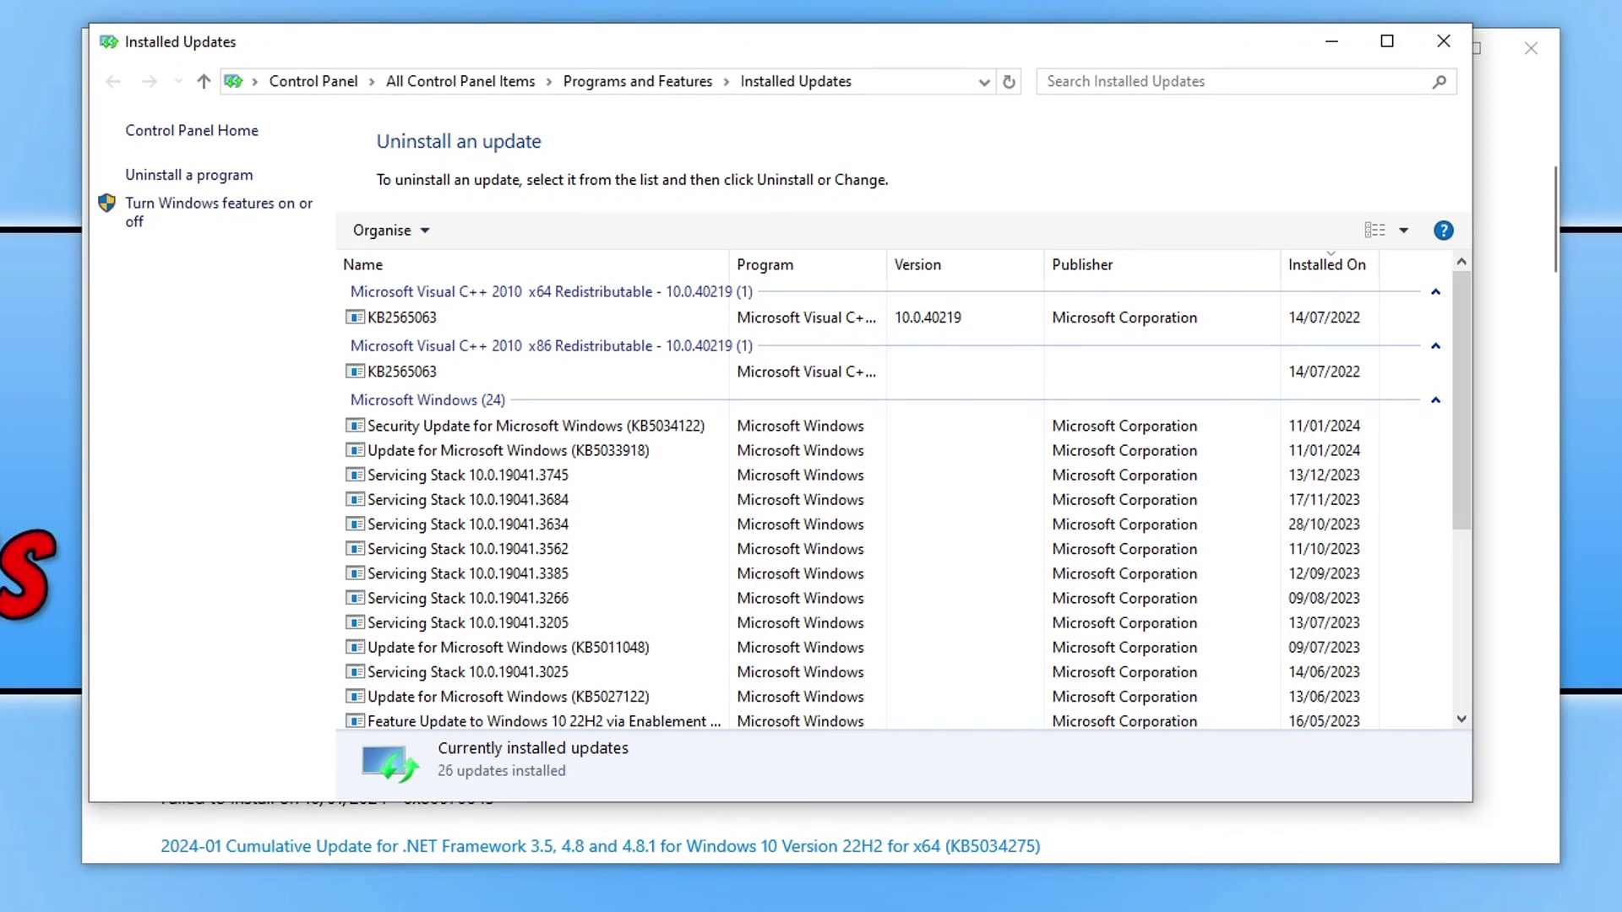
left_click(1336, 270)
left_click(1339, 272)
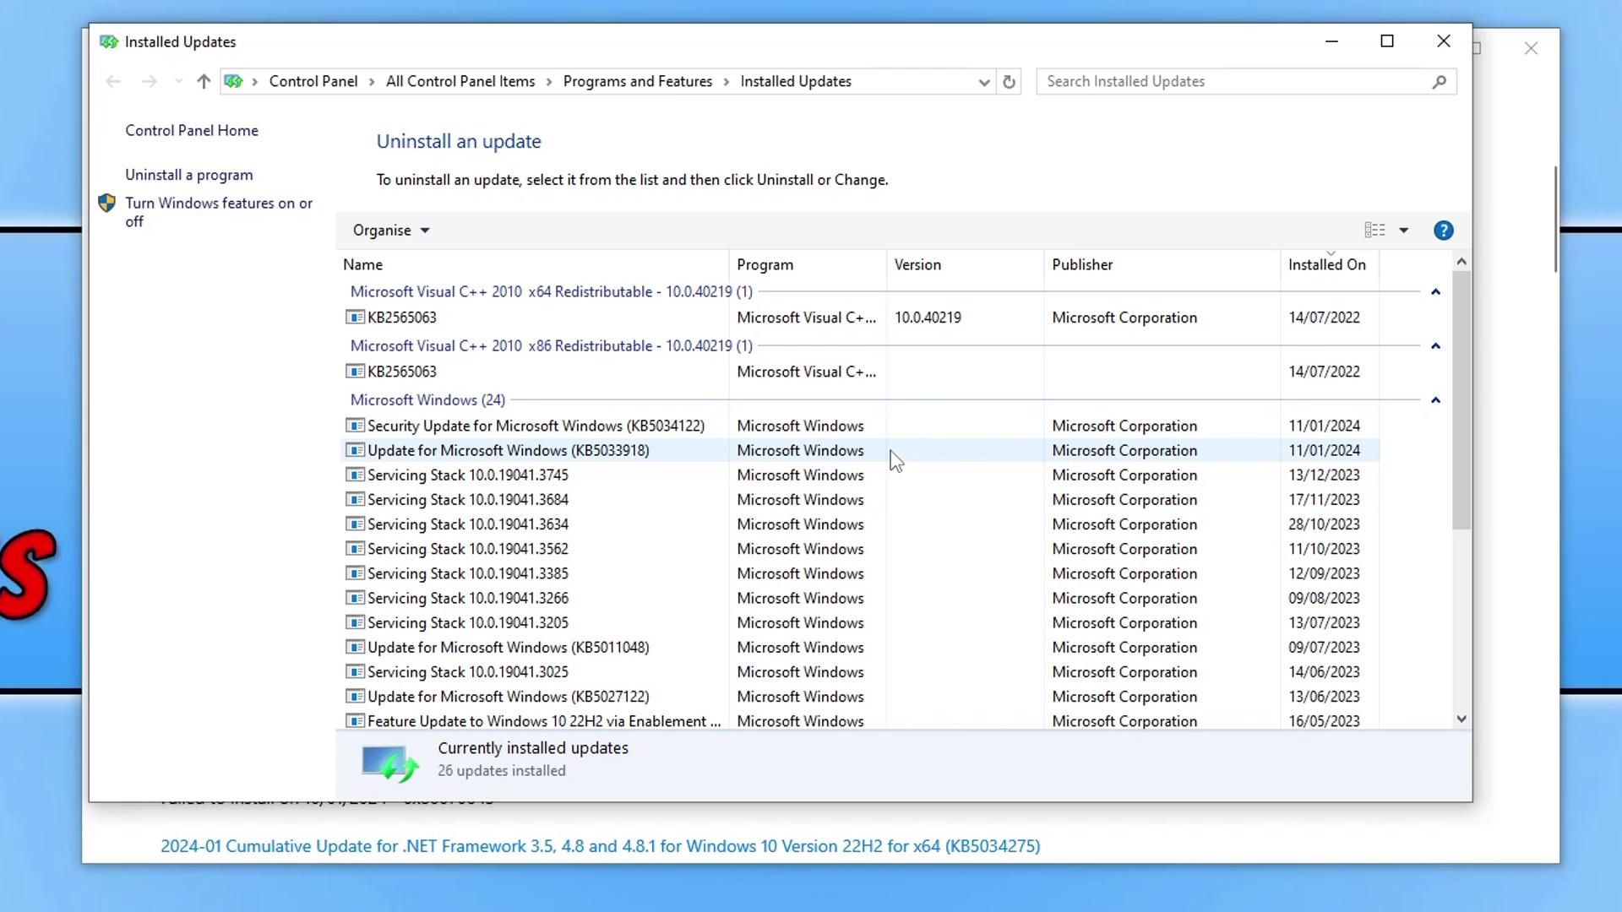
left_click(936, 458)
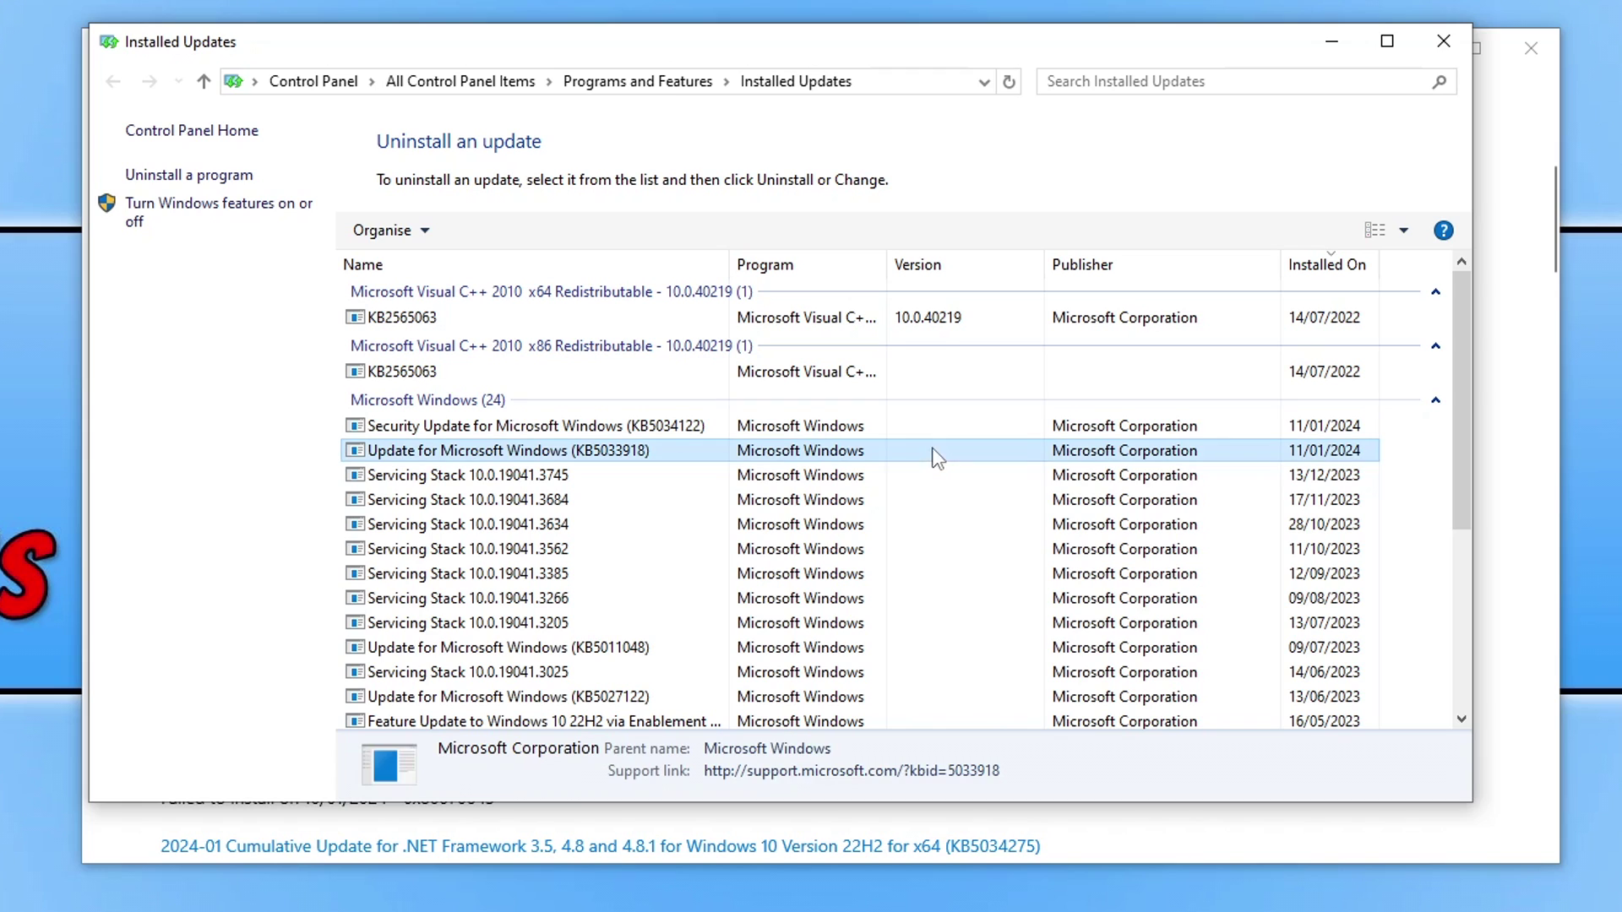